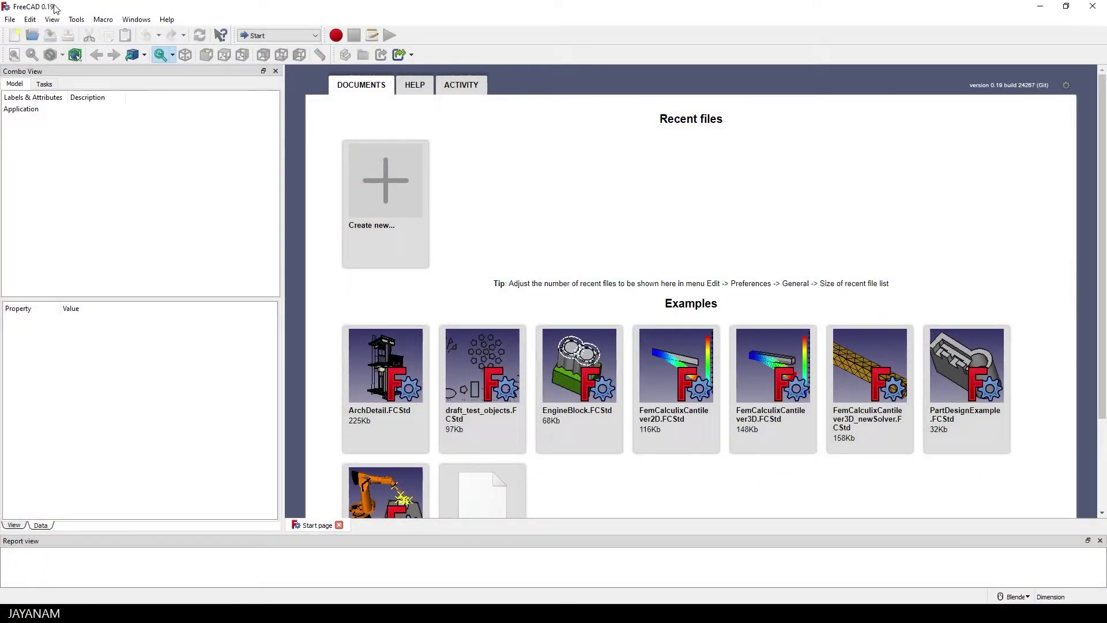
- Switch FreeCAD to the Part Design workbench from the workbench dropdown
click(281, 35)
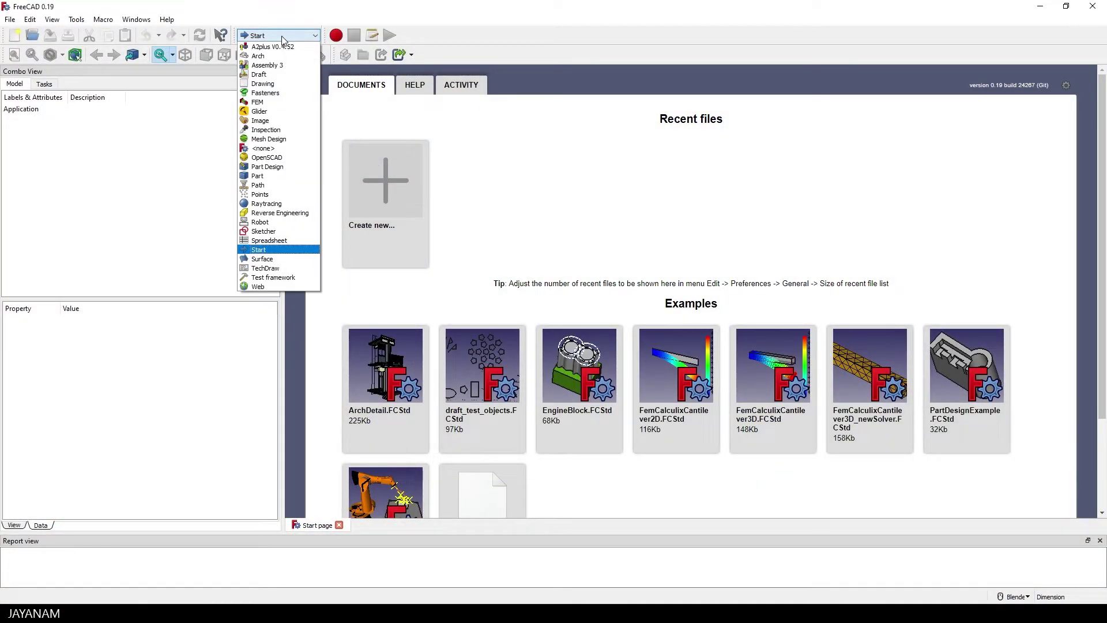
click(281, 167)
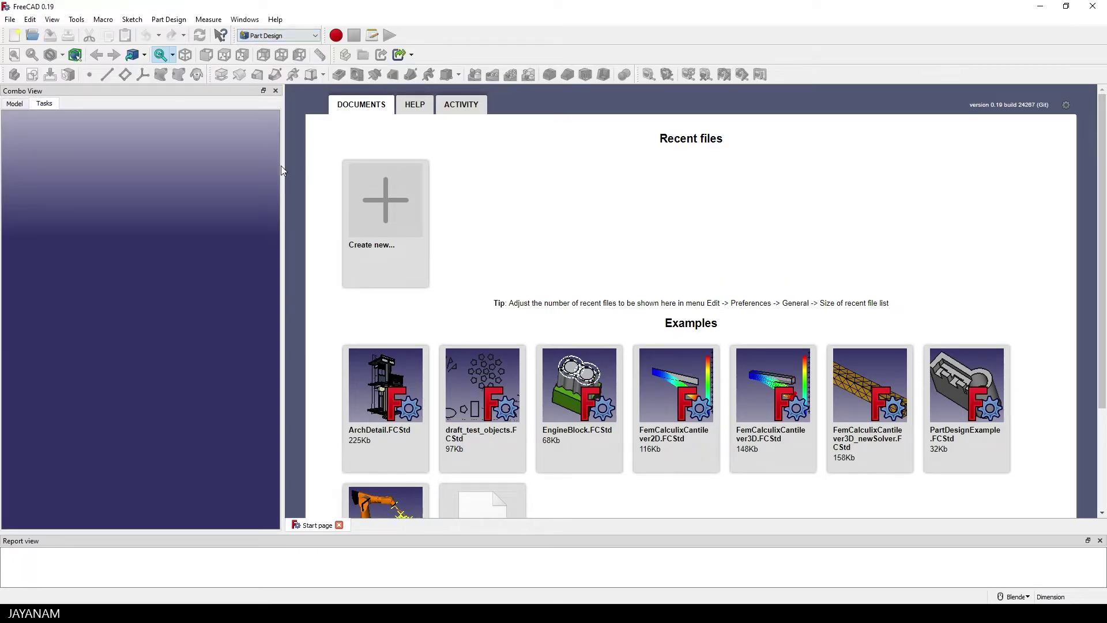
- Create a new document with a body and an empty sketch on XY_Plane
click(384, 194)
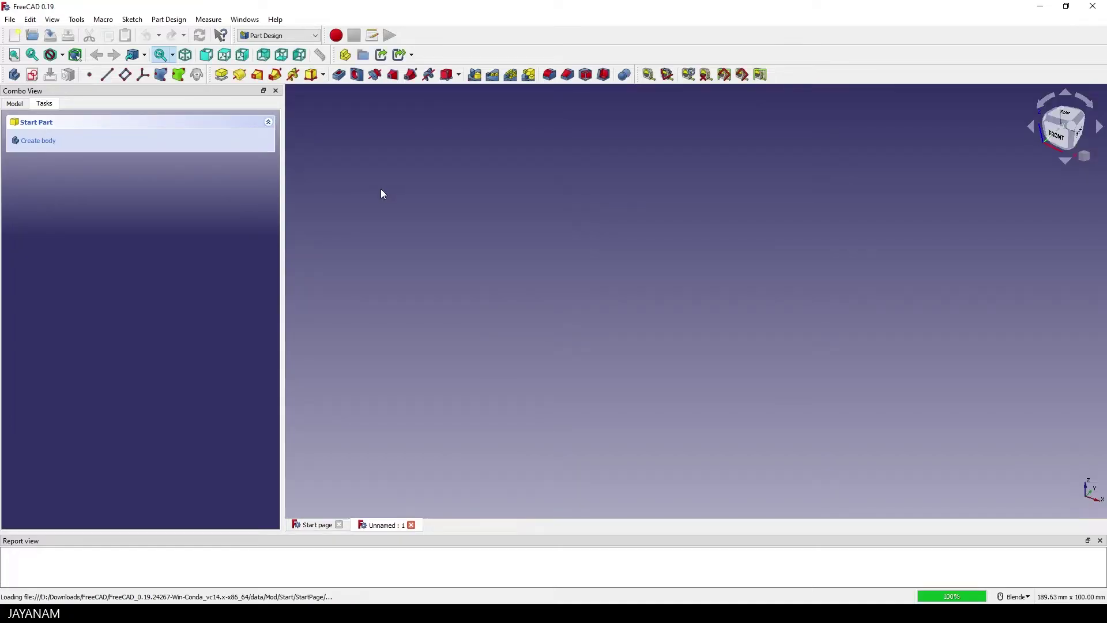
click(40, 141)
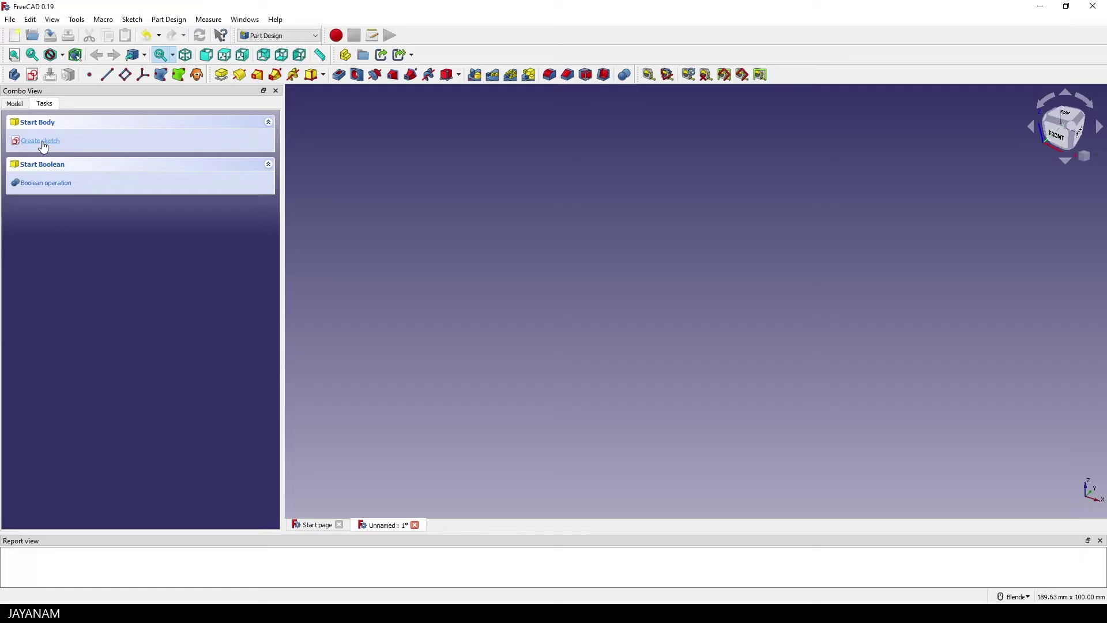
click(43, 144)
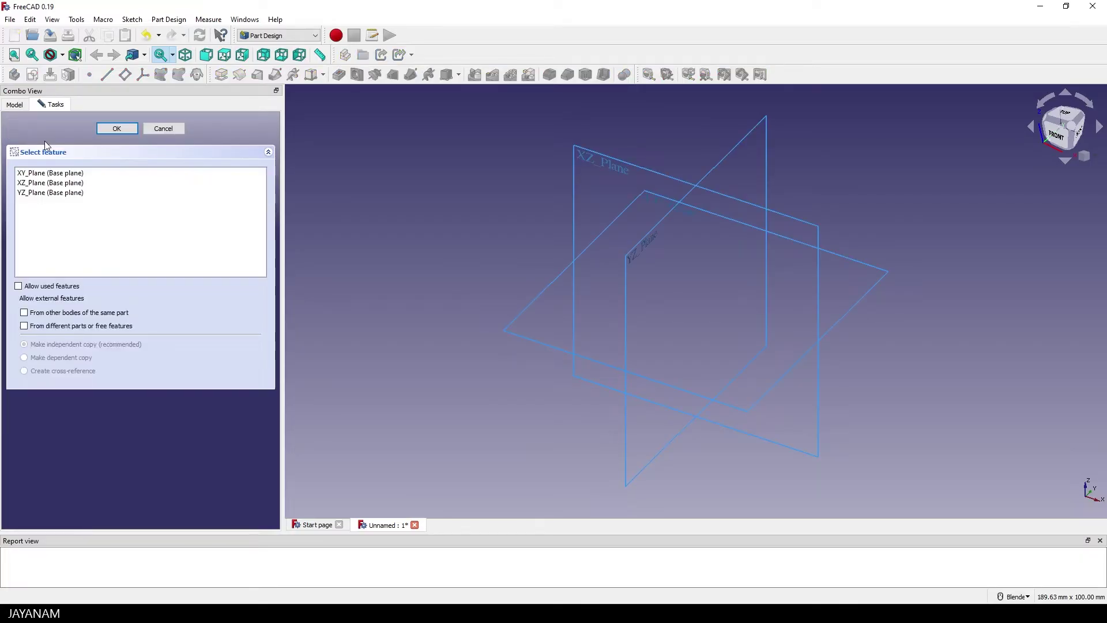
click(650, 201)
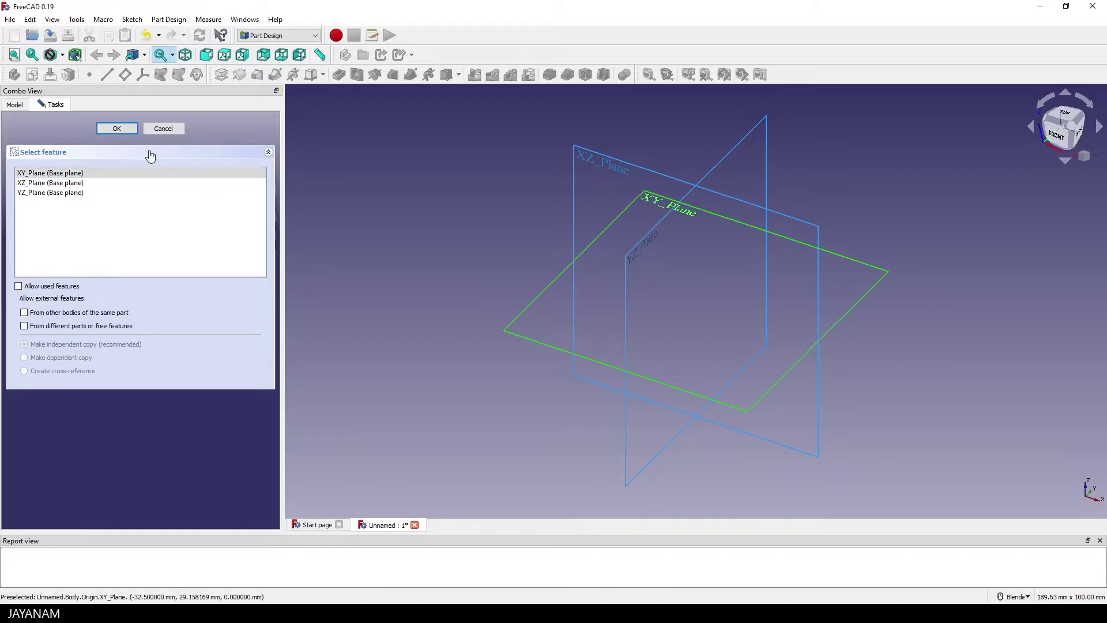
click(119, 128)
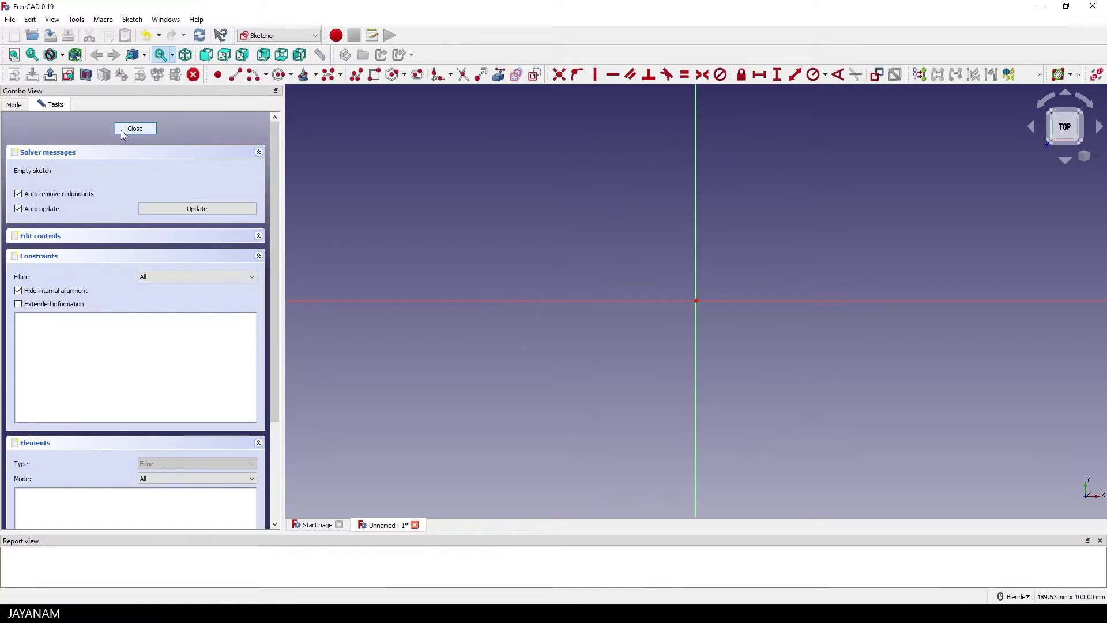
- Draw two circles centred on the origin, an inner one of about 4.1 radius and a larger outer one
shift+middle_drag(770, 223, 704, 228)
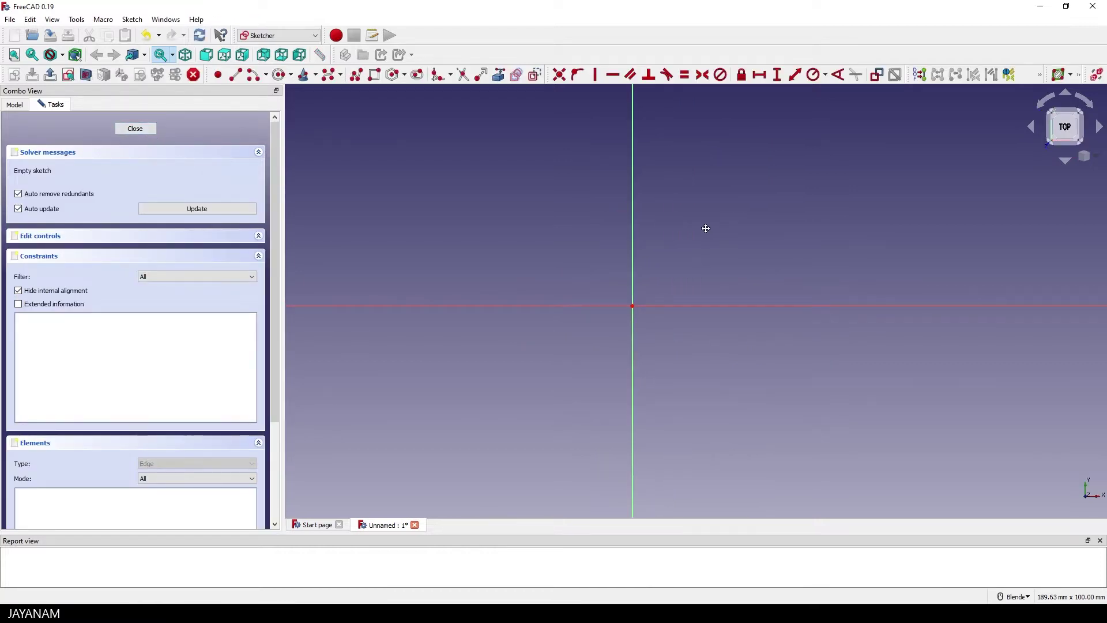
click(281, 75)
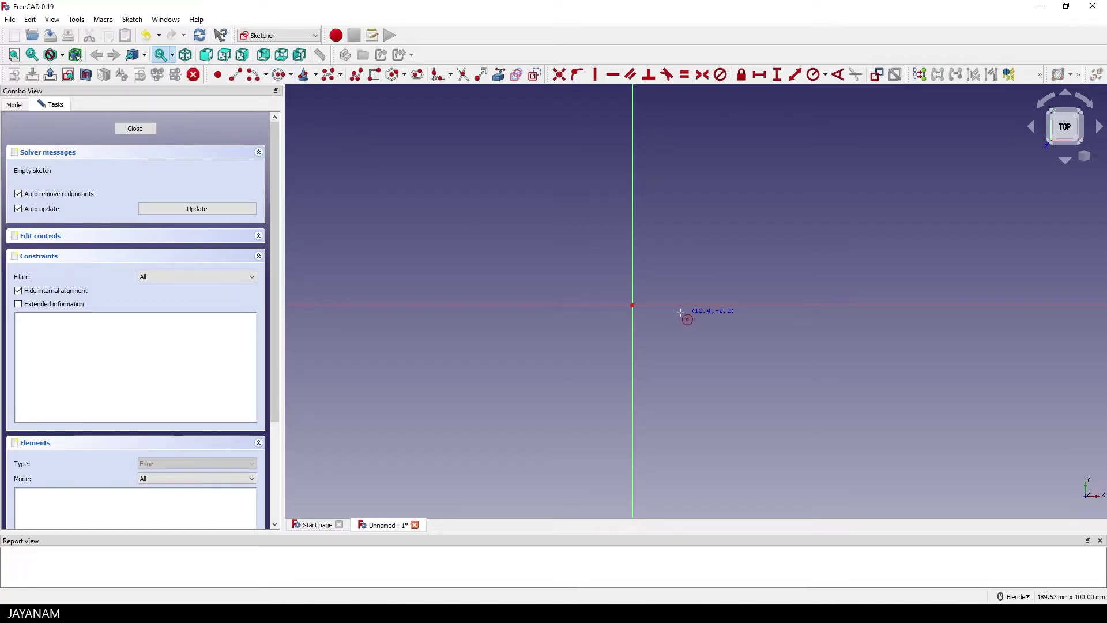
click(632, 305)
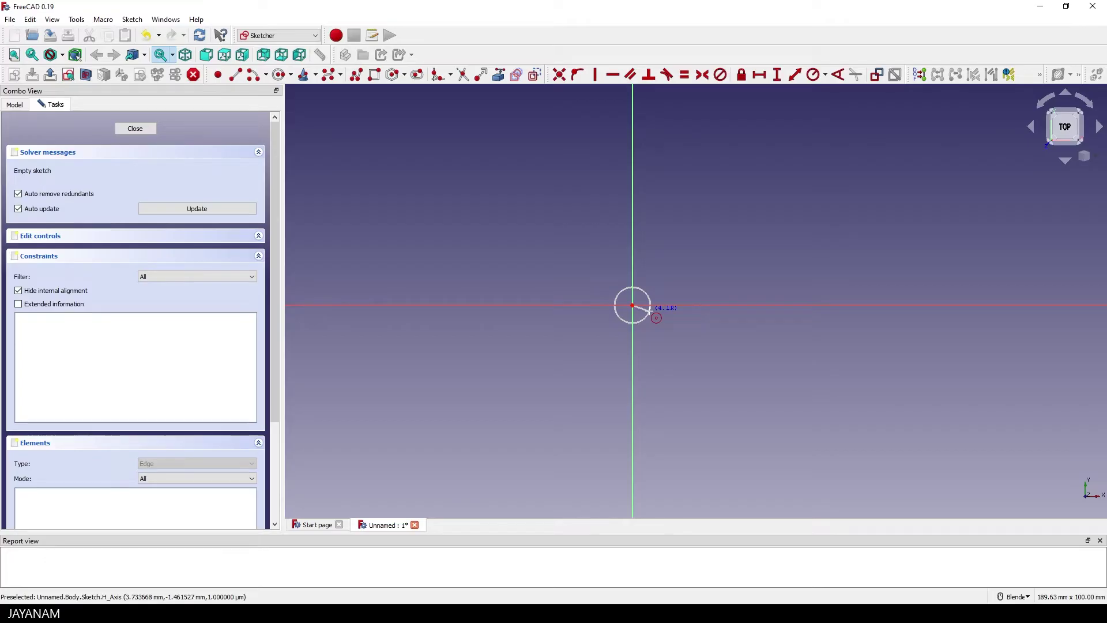
click(650, 311)
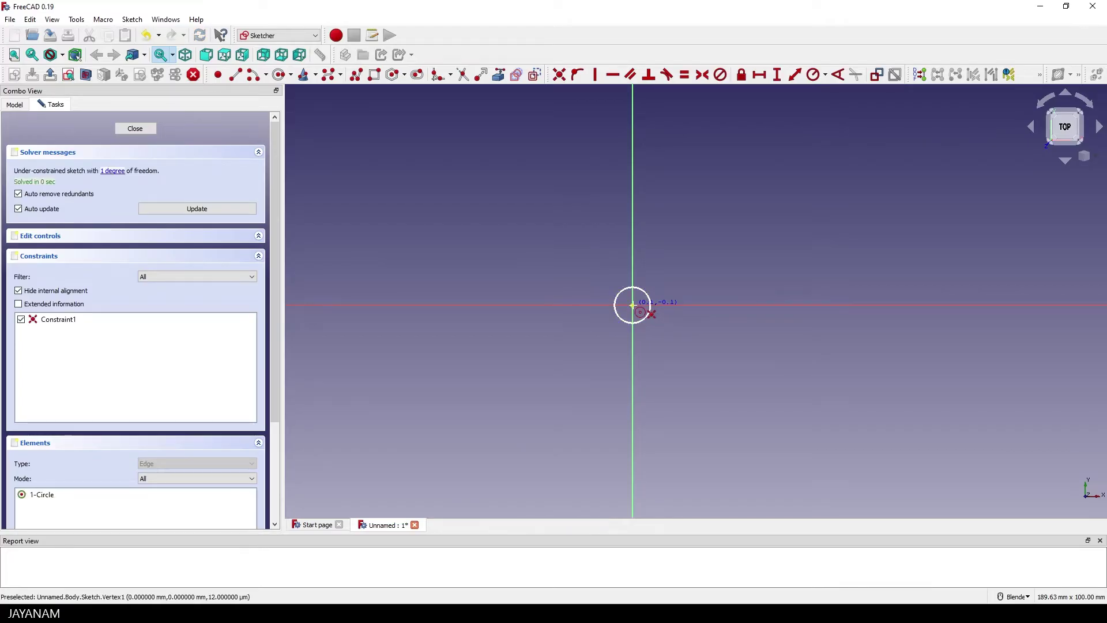
click(633, 305)
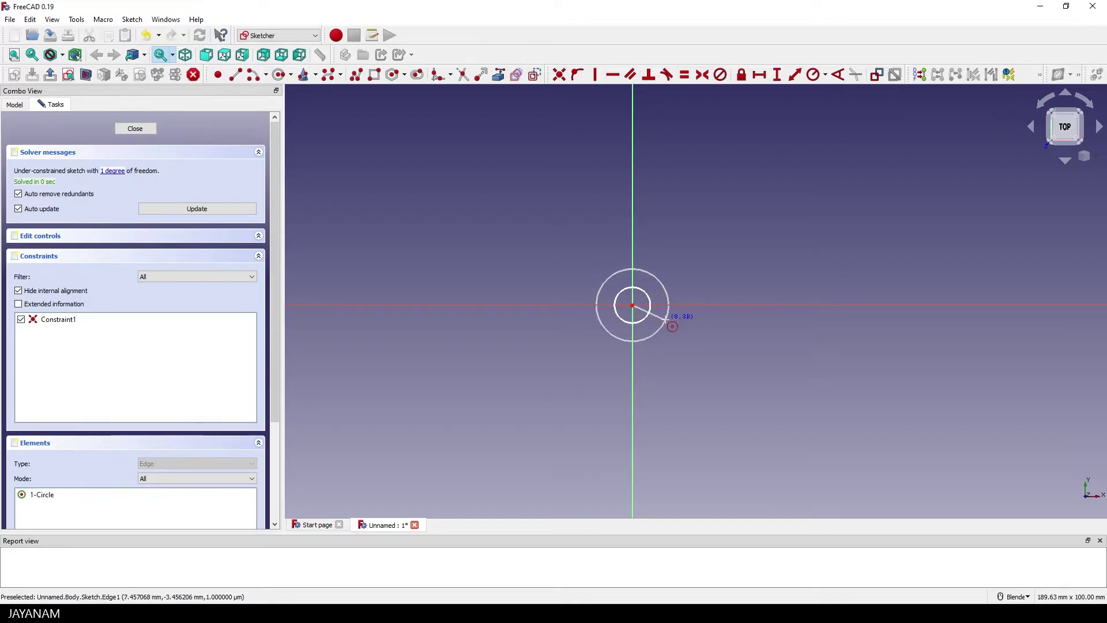
click(666, 321)
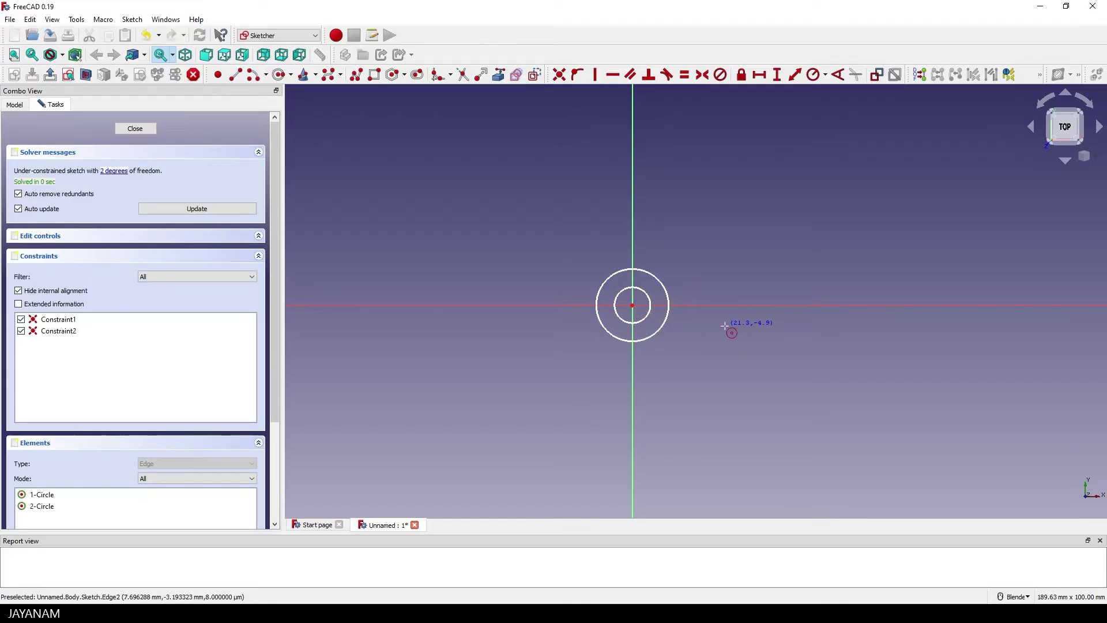
scroll(718, 332, up, 4)
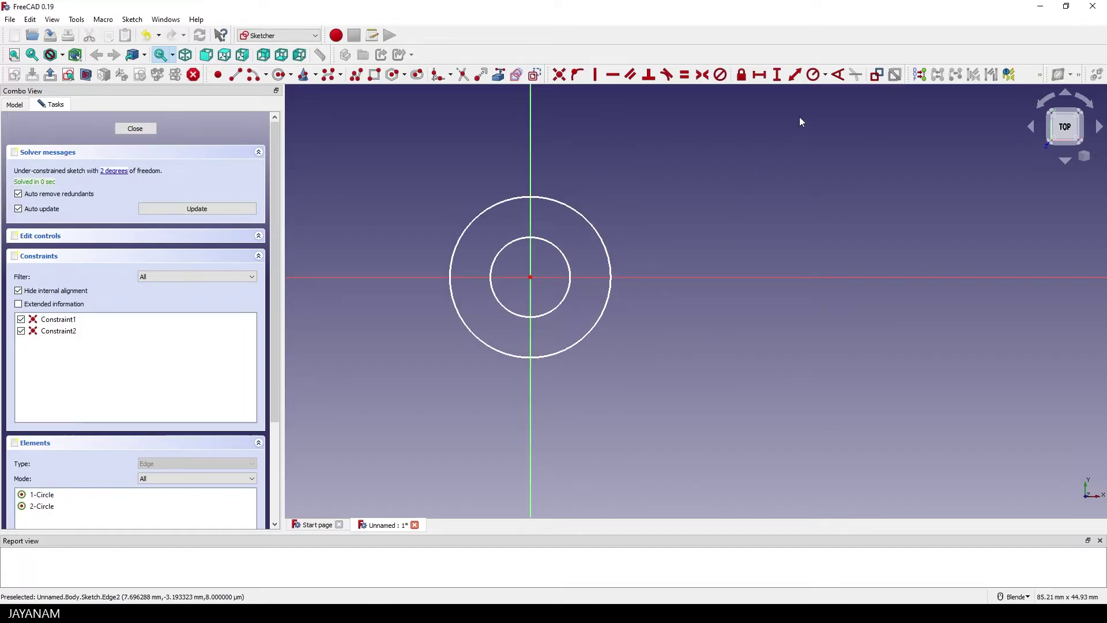
- Constrain the inner circle to a 2 mm radius and the outer circle to 5 mm
click(812, 75)
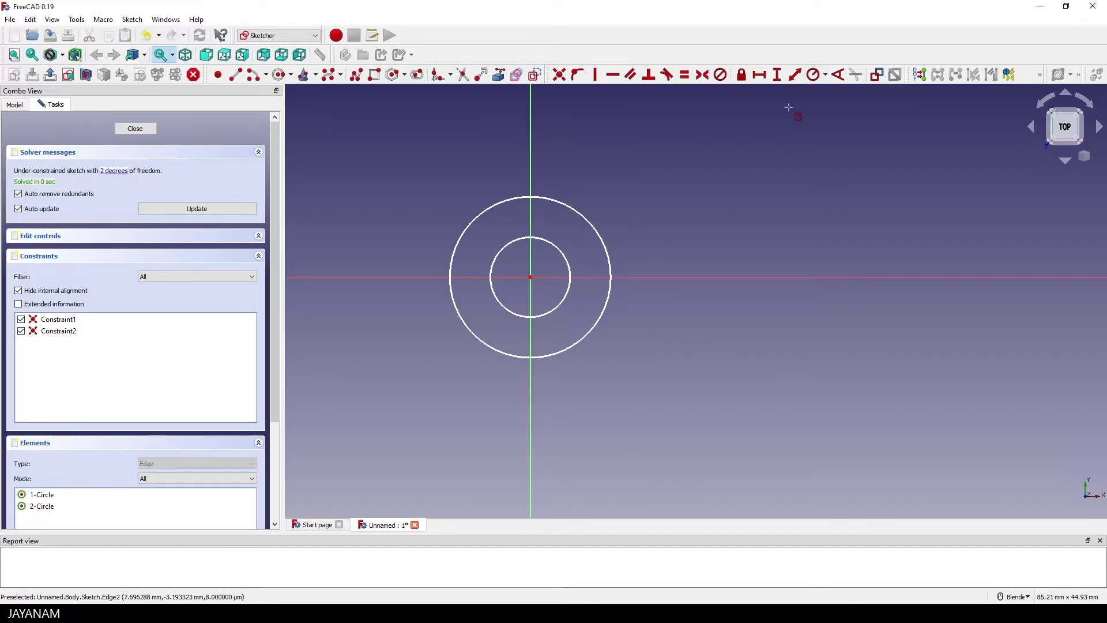
click(552, 312)
text(2)
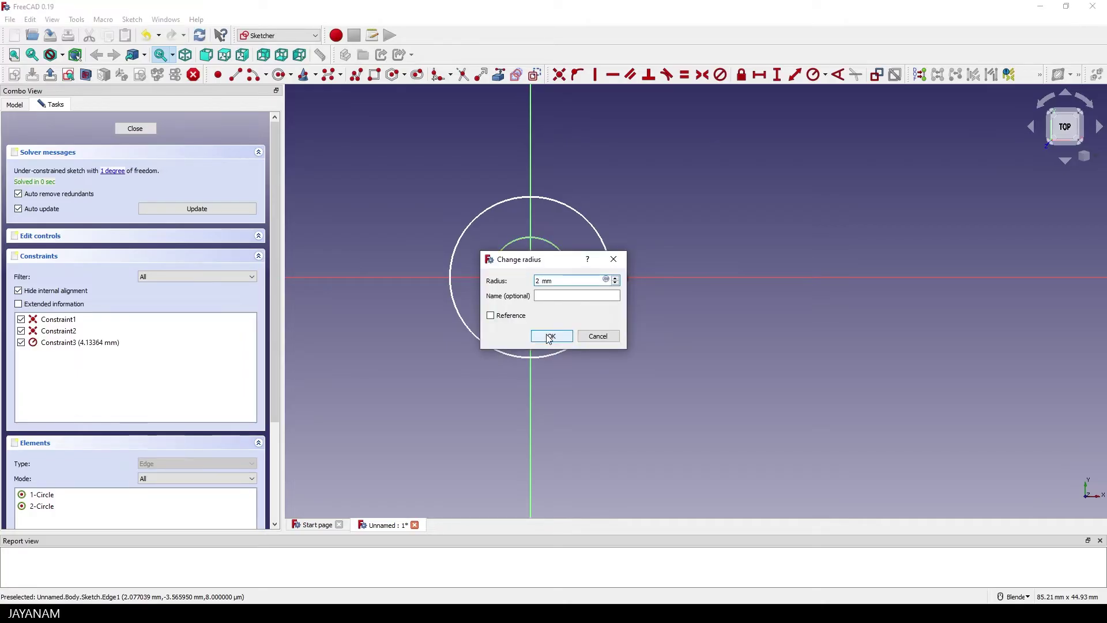
click(549, 338)
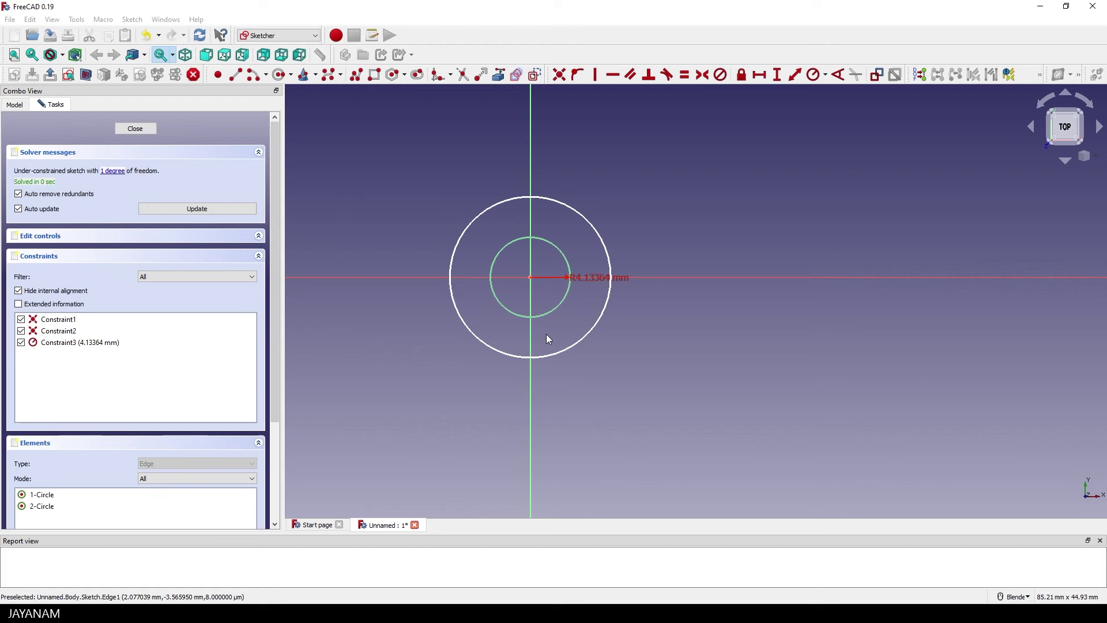
click(579, 341)
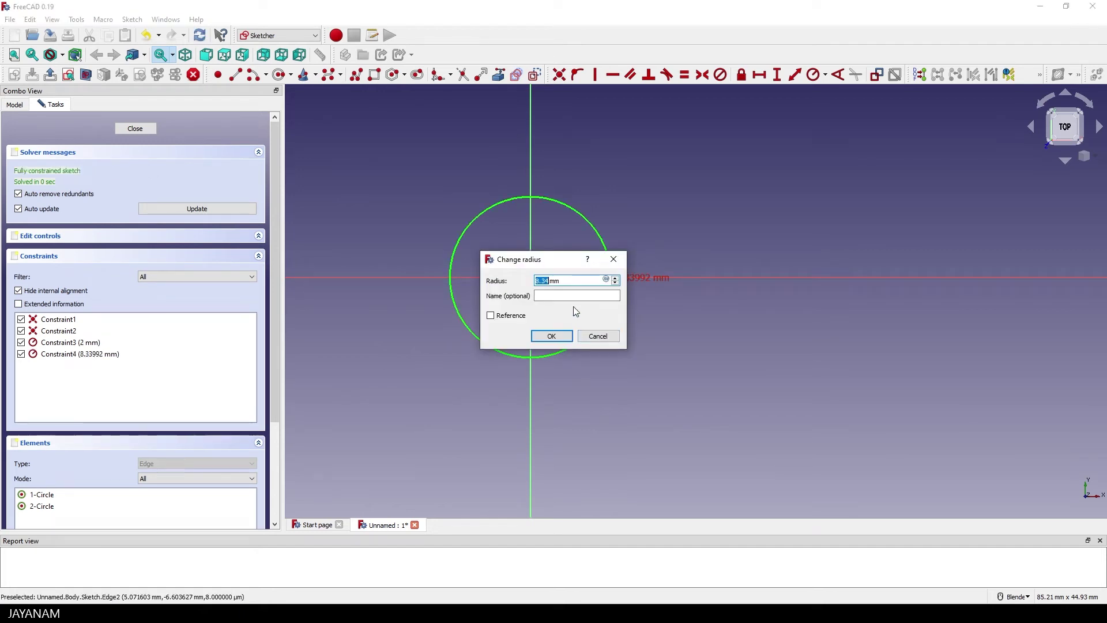
text(5)
key(Return)
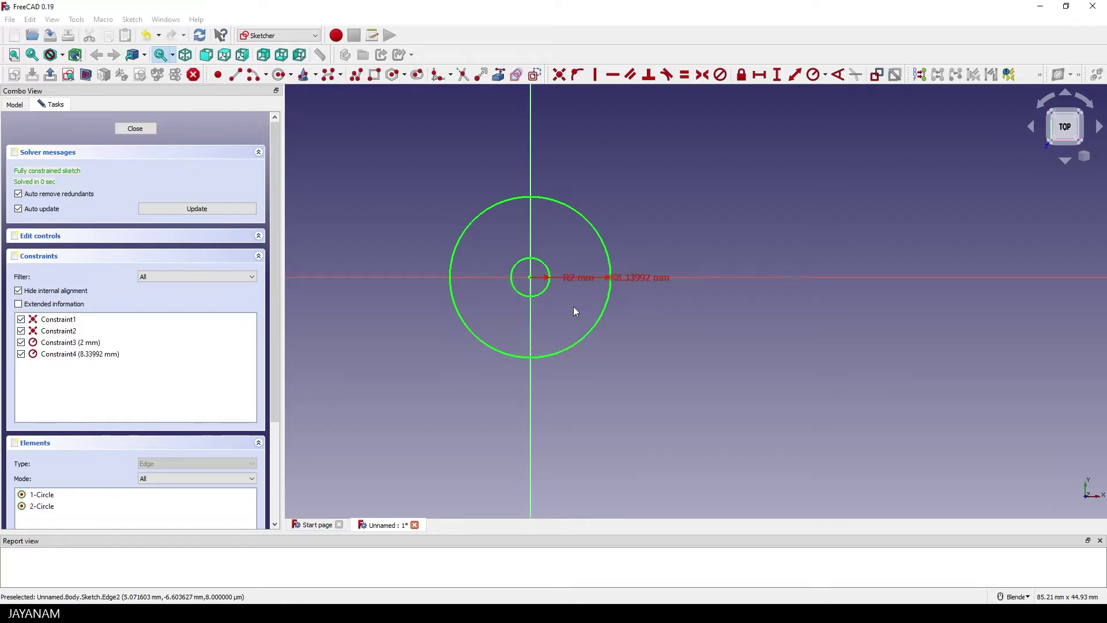
- Move the R5 and R2 radius labels clear of the circles
shift+middle_drag(652, 361, 665, 301)
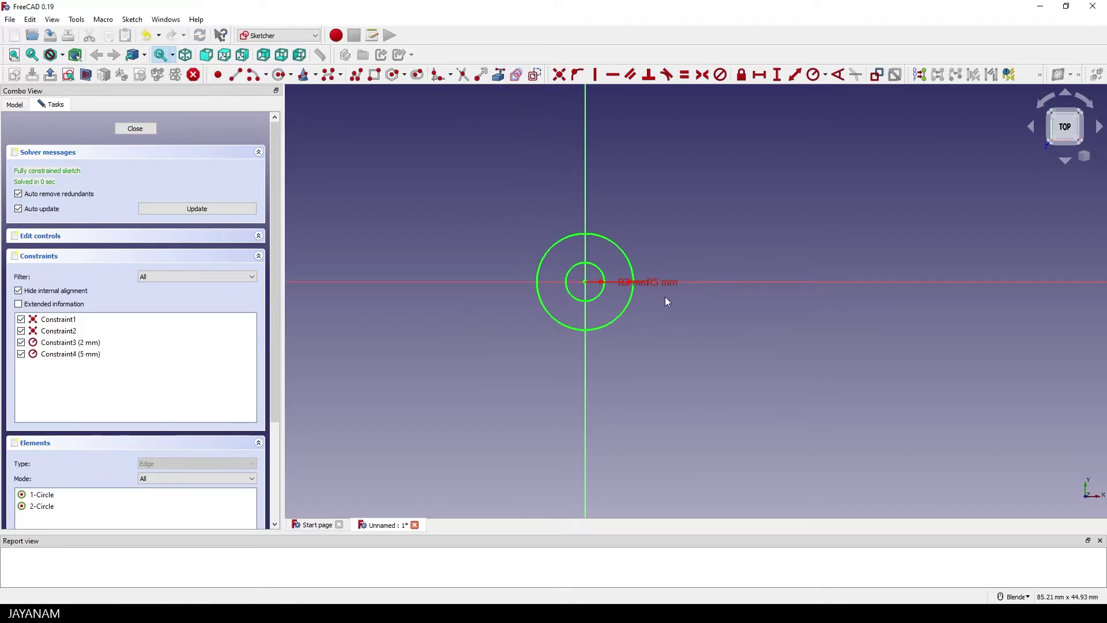
drag(652, 282, 662, 241)
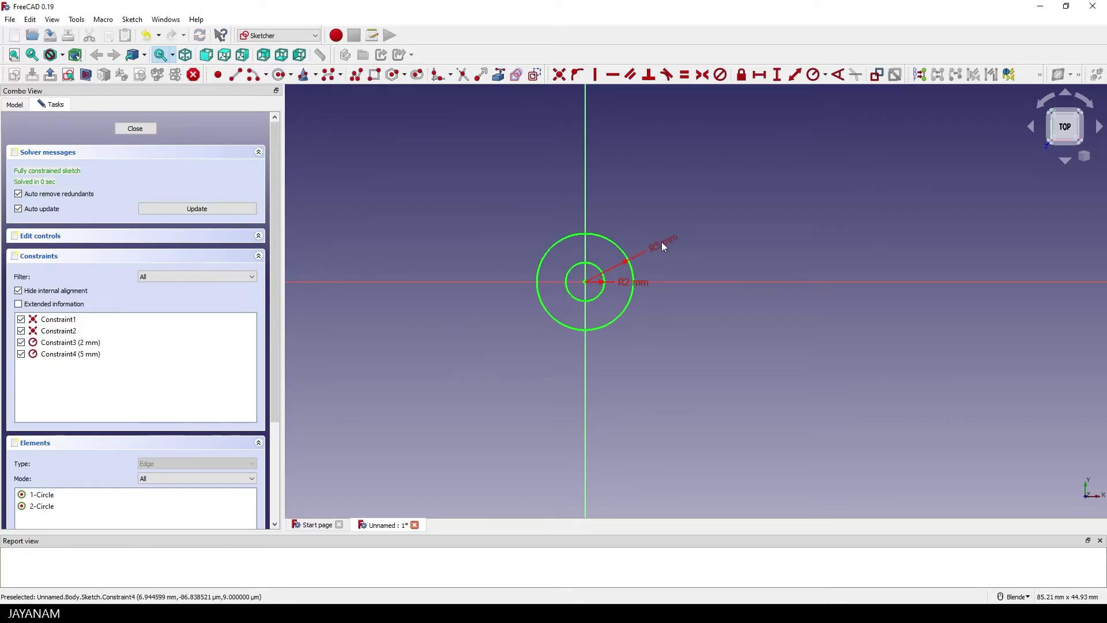
drag(631, 288, 662, 306)
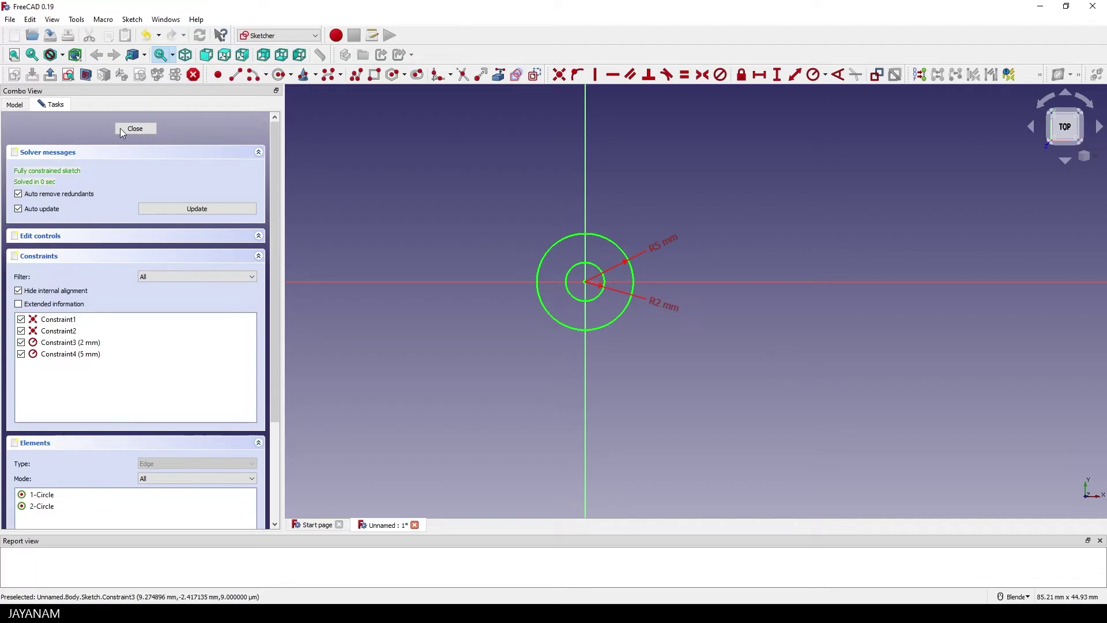
- Close the sketch and pad it, lowering the length from 10 mm to 2 mm
click(136, 129)
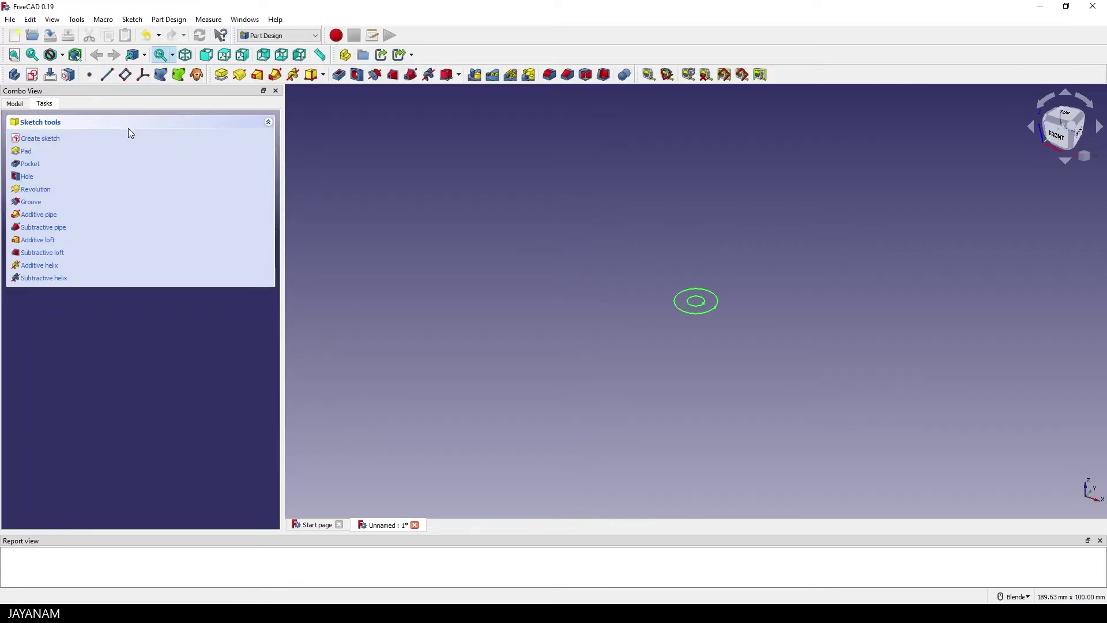
click(31, 154)
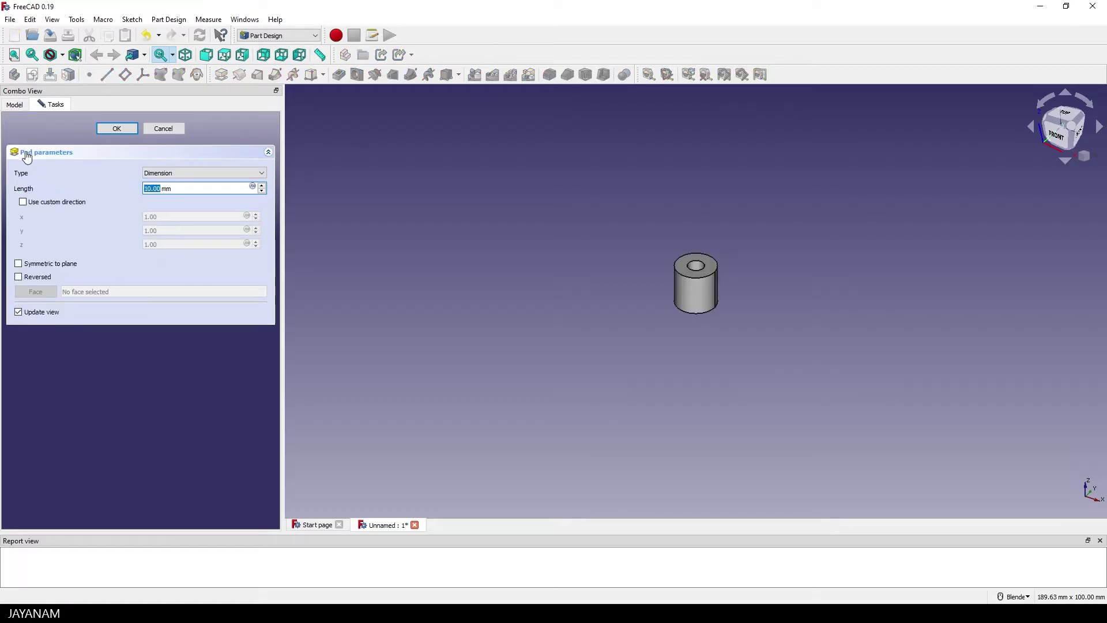
scroll(698, 305, up, 5)
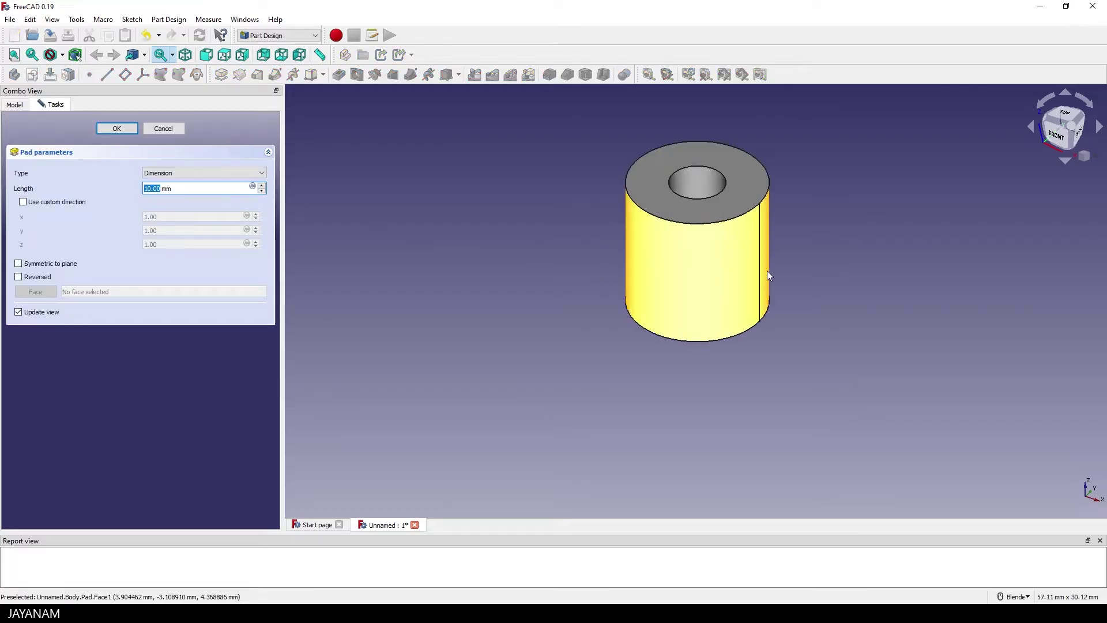
click(261, 191)
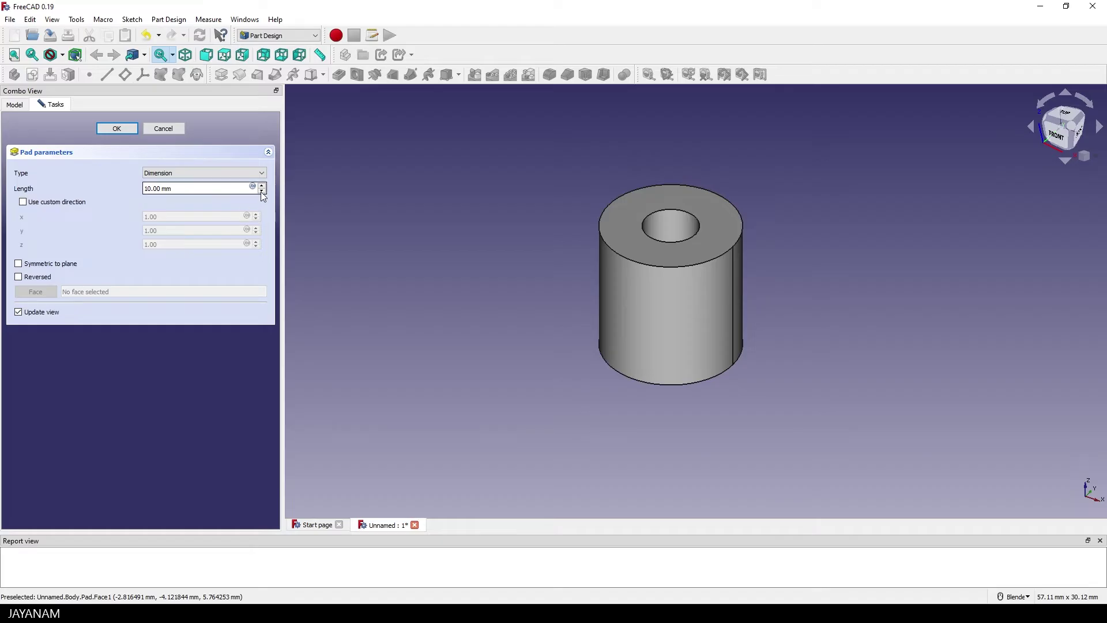
click(261, 191)
click(263, 193)
click(262, 192)
click(262, 192)
click(263, 191)
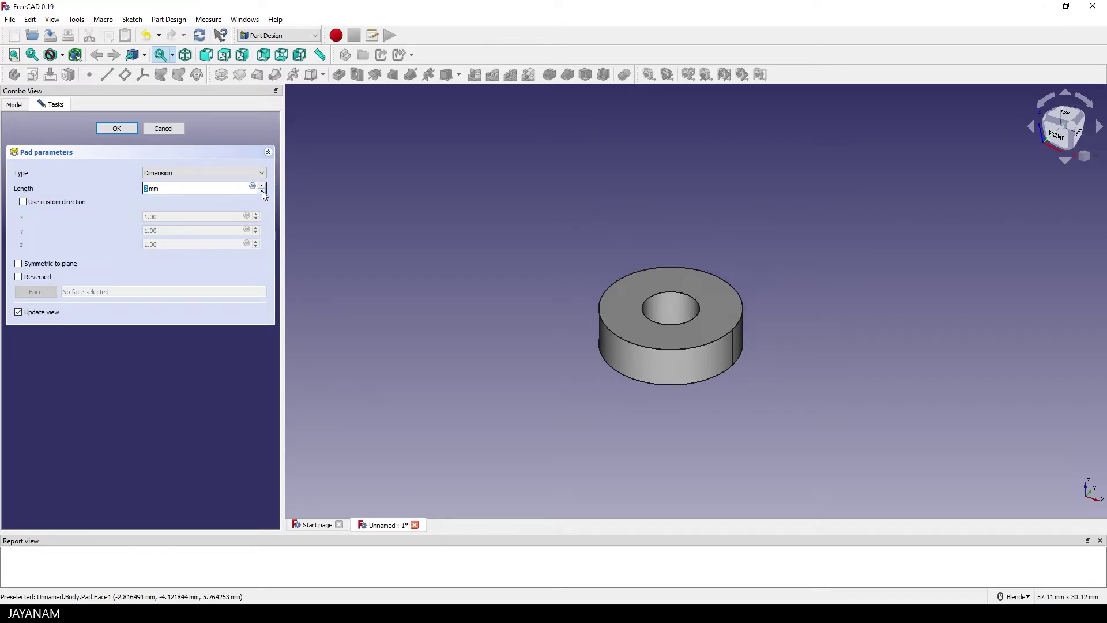
click(262, 192)
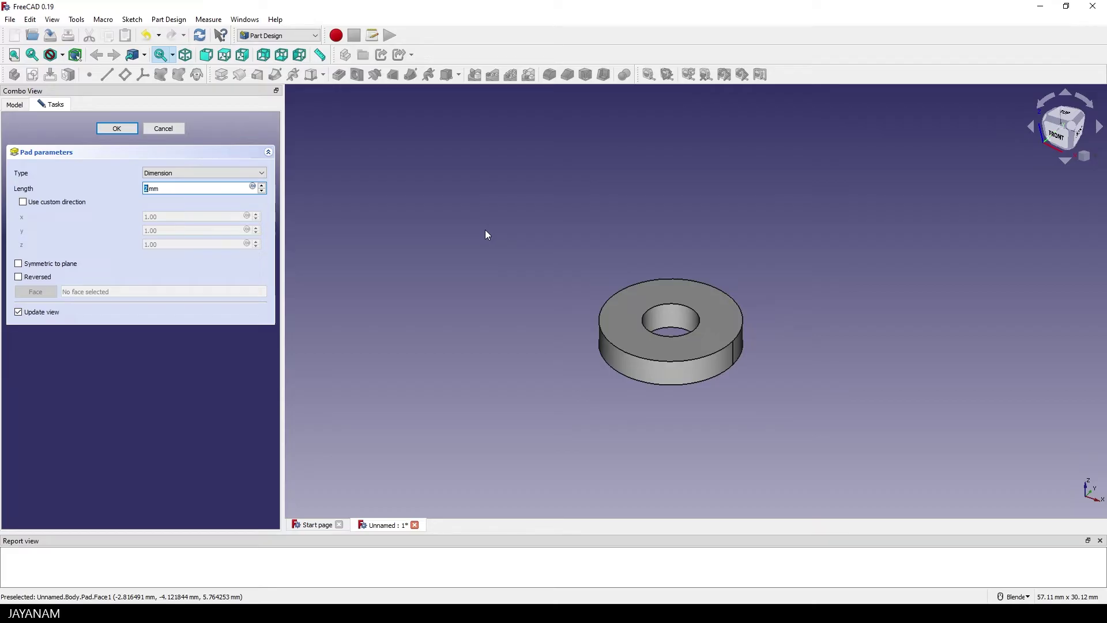
- Confirm the 2 mm pad and save the document as Part_Ring
click(119, 128)
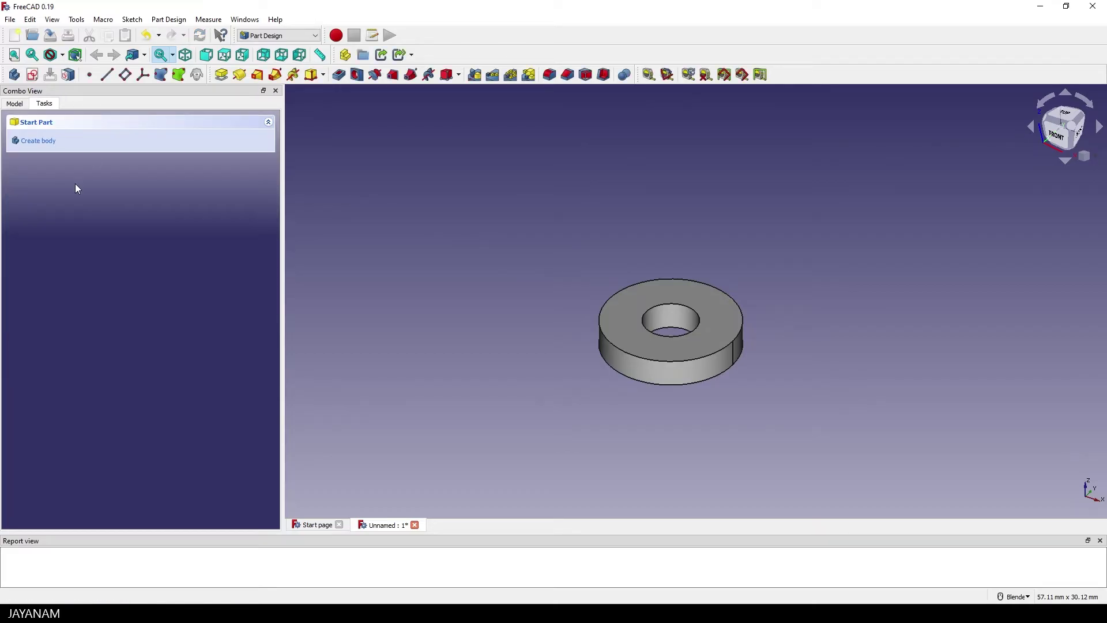
click(17, 104)
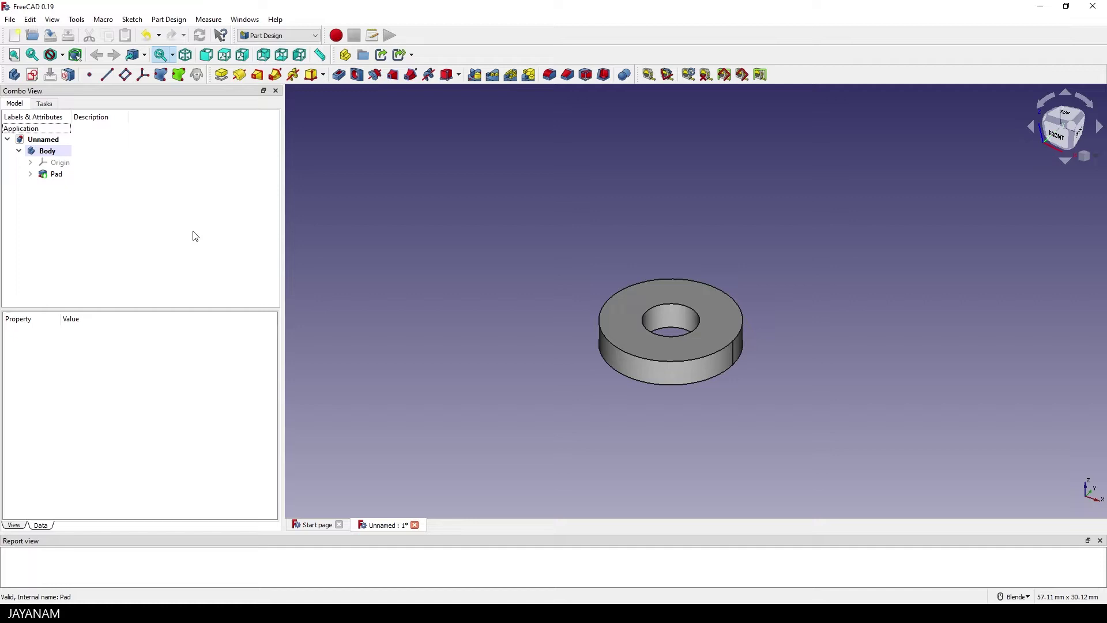
click(46, 139)
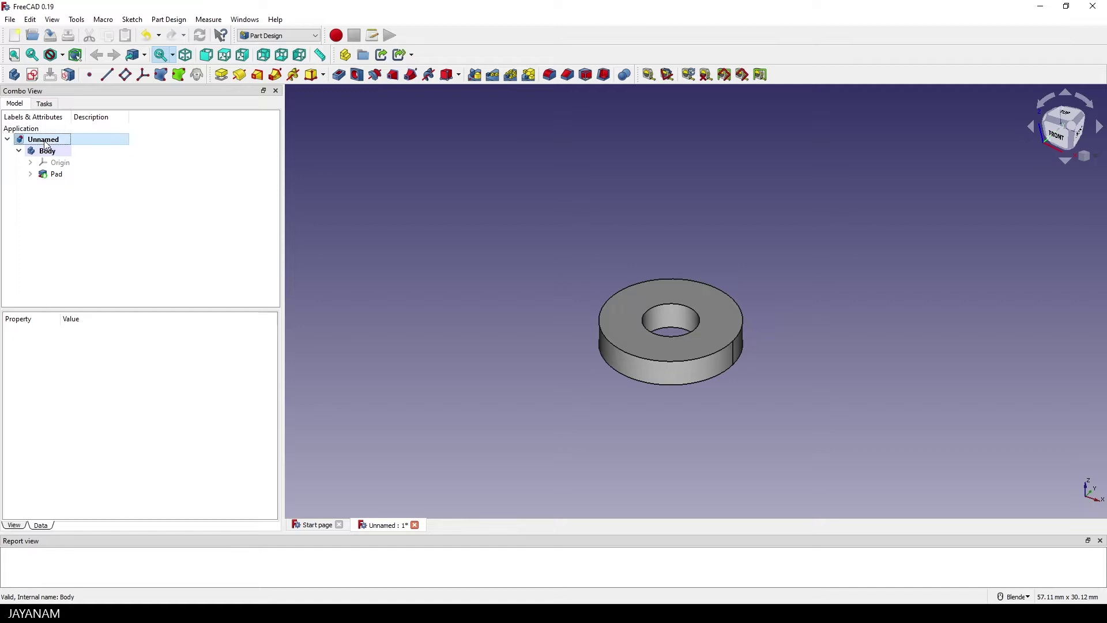
click(50, 36)
text(Part_R)
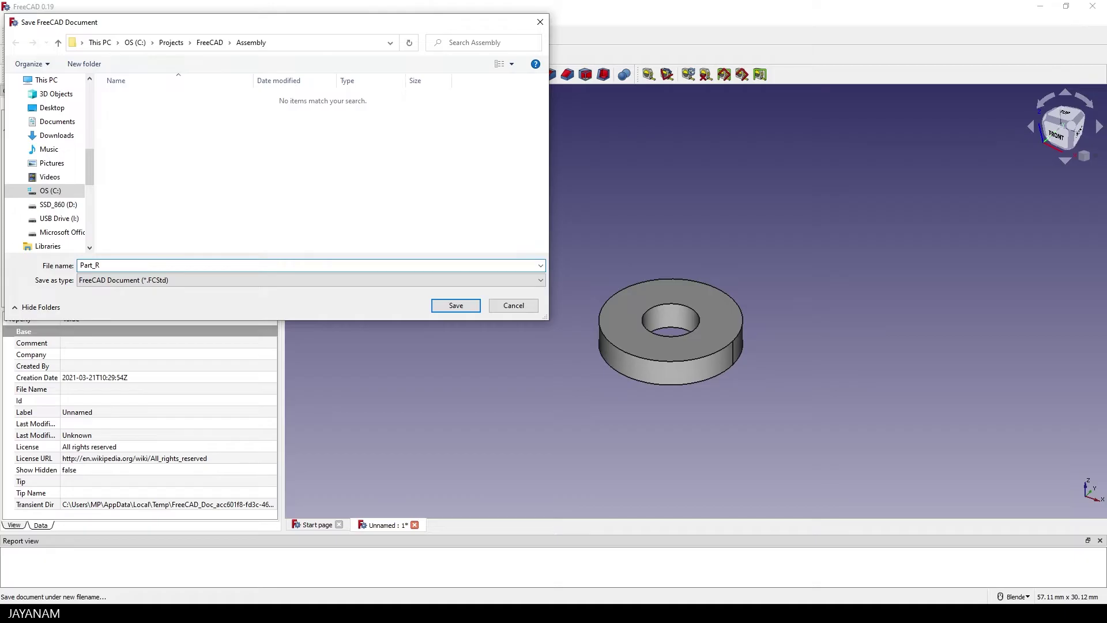
text(ing)
click(468, 311)
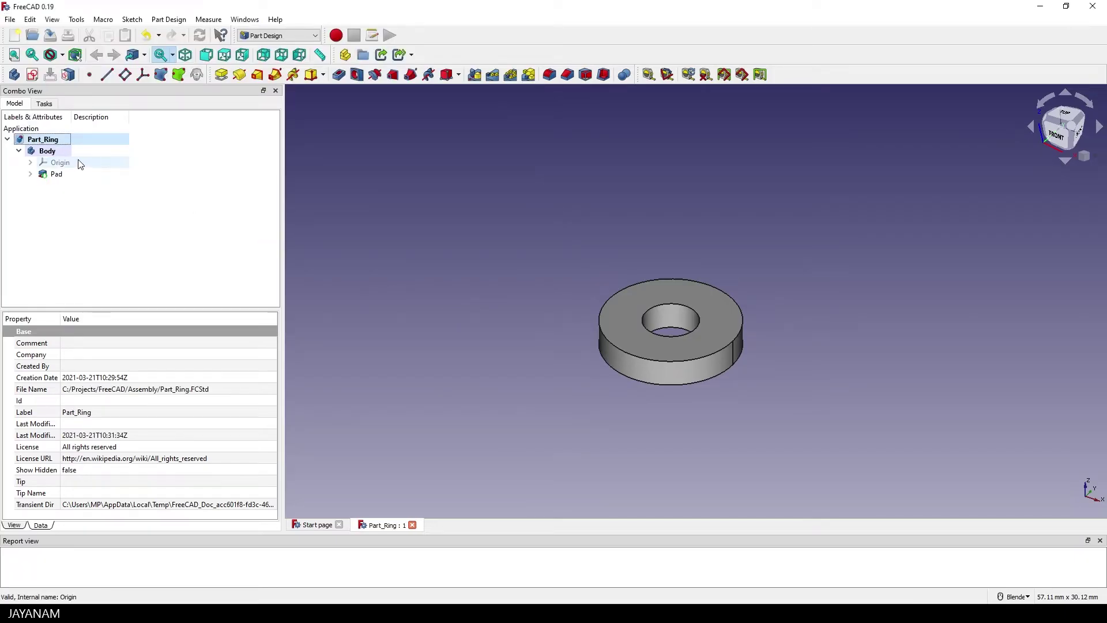
- Rename the body to Body_Ring and save the document again
click(57, 151)
key(F2)
text(Body_Ring)
key(Return)
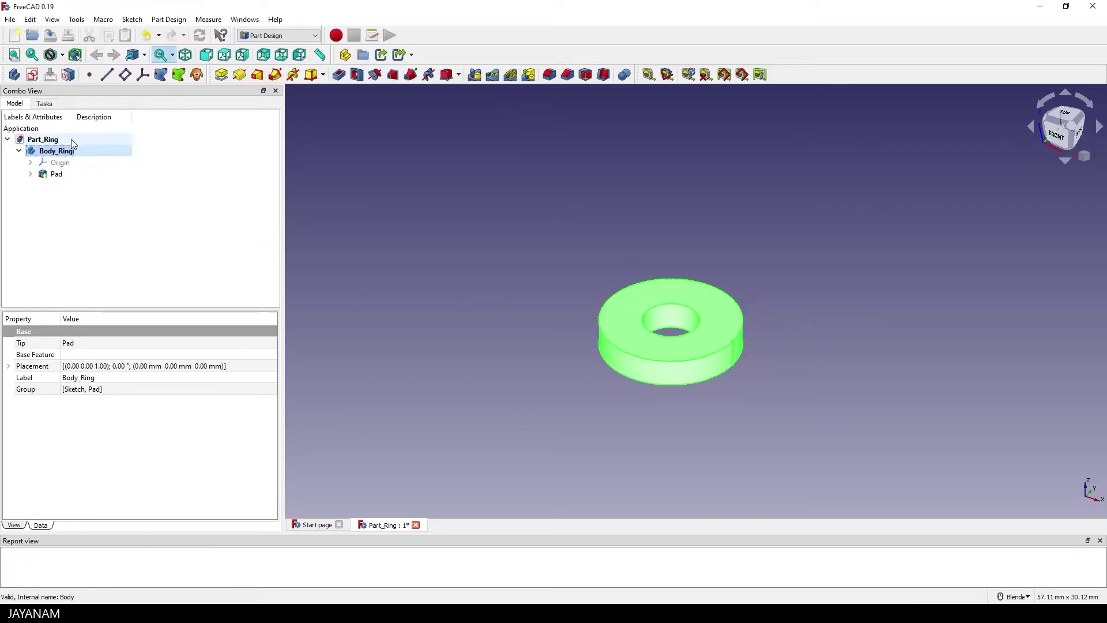
key(ctrl+s)
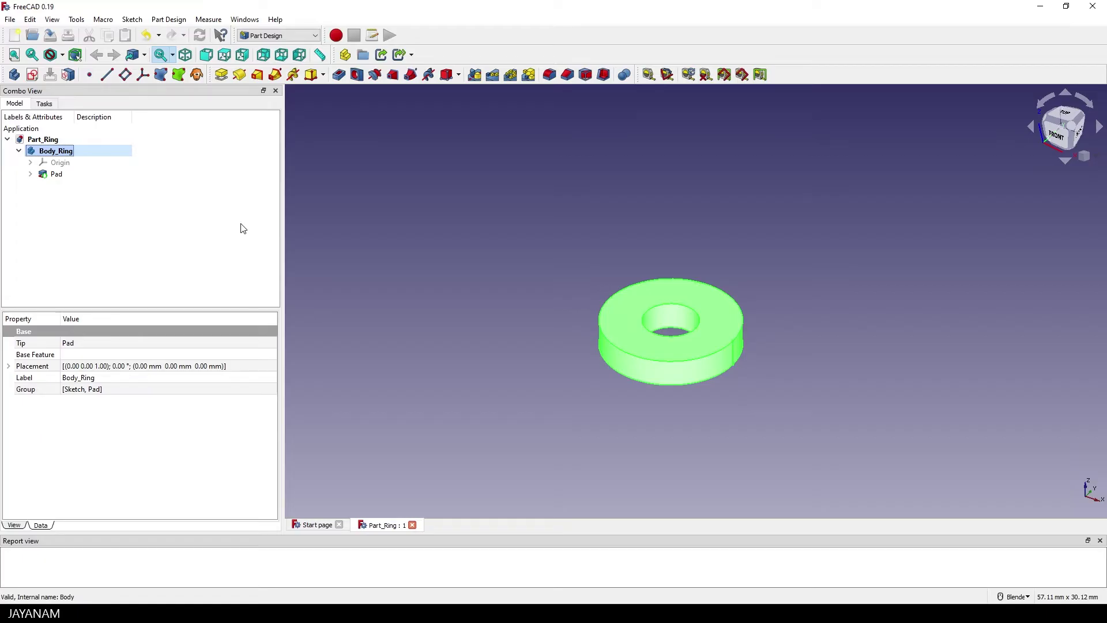
- Create a new document and save it as Part_Holder
click(14, 36)
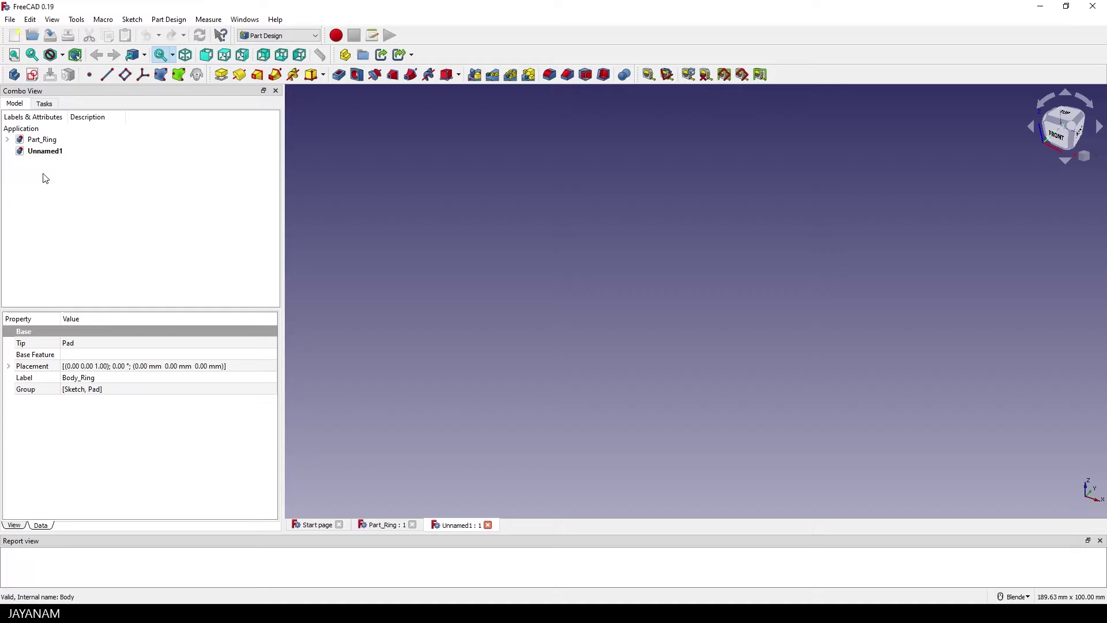
click(42, 152)
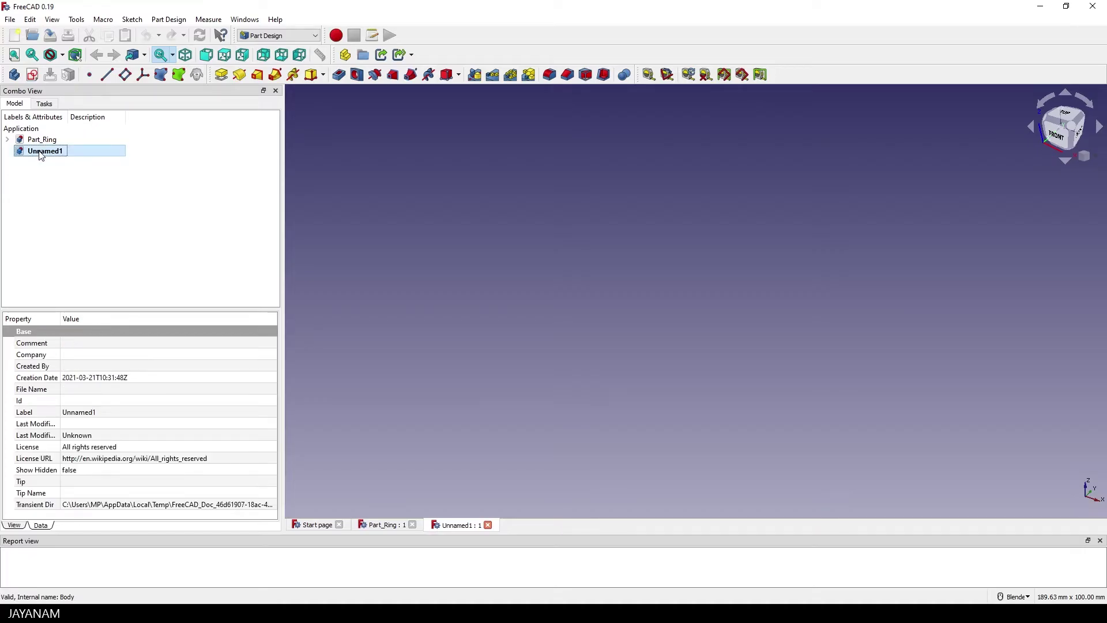
click(50, 36)
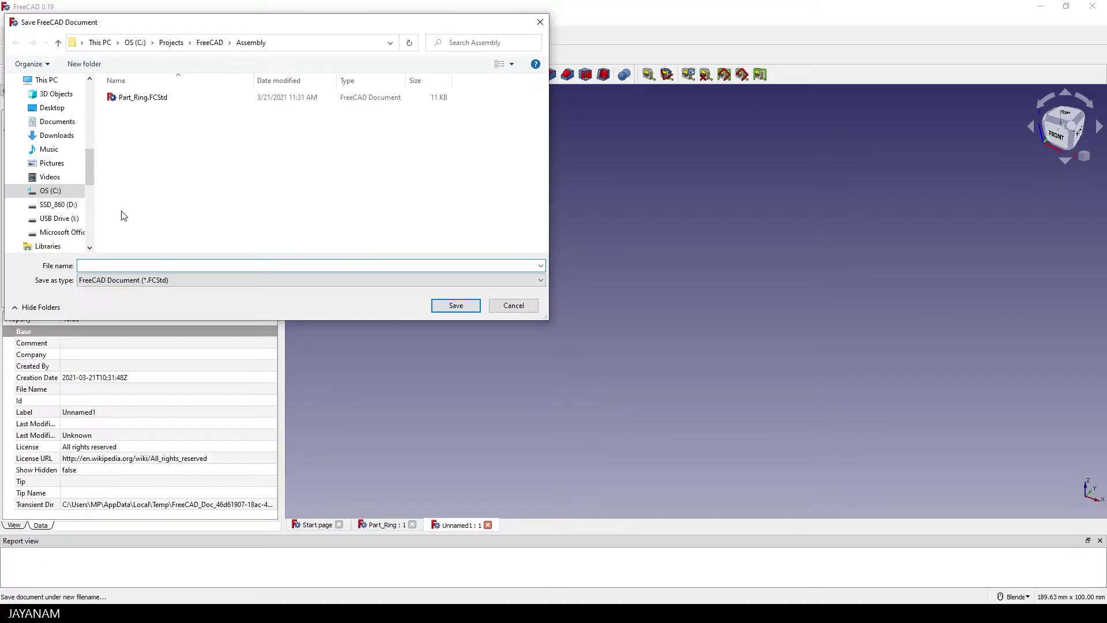
text(Part_Holder)
click(454, 308)
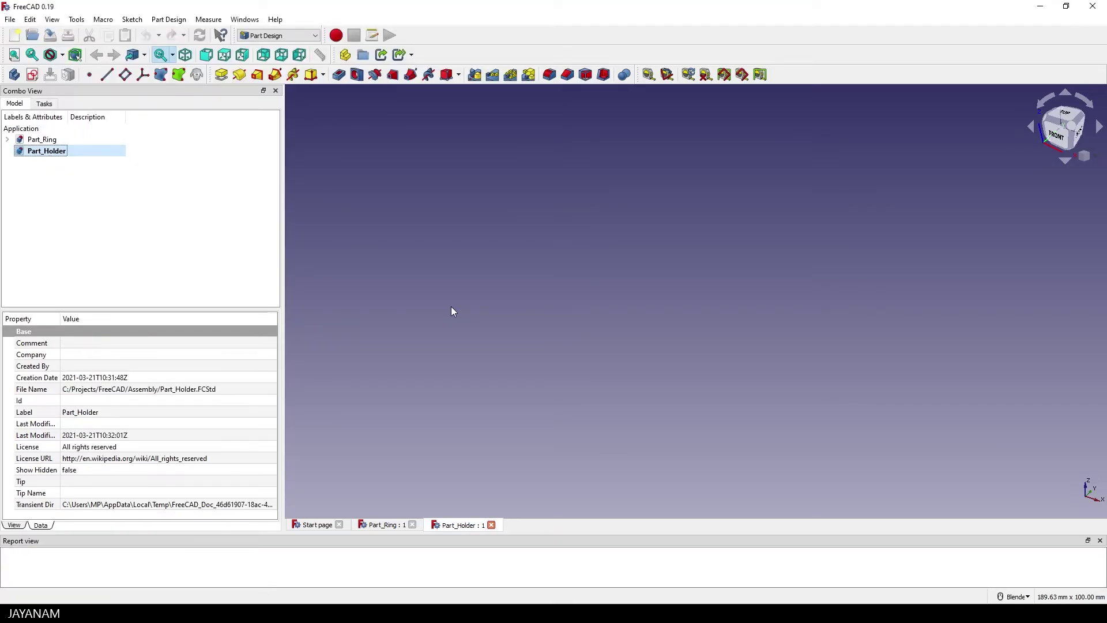
- Add a new body to Part_Holder and rename it Body_Holder
click(14, 74)
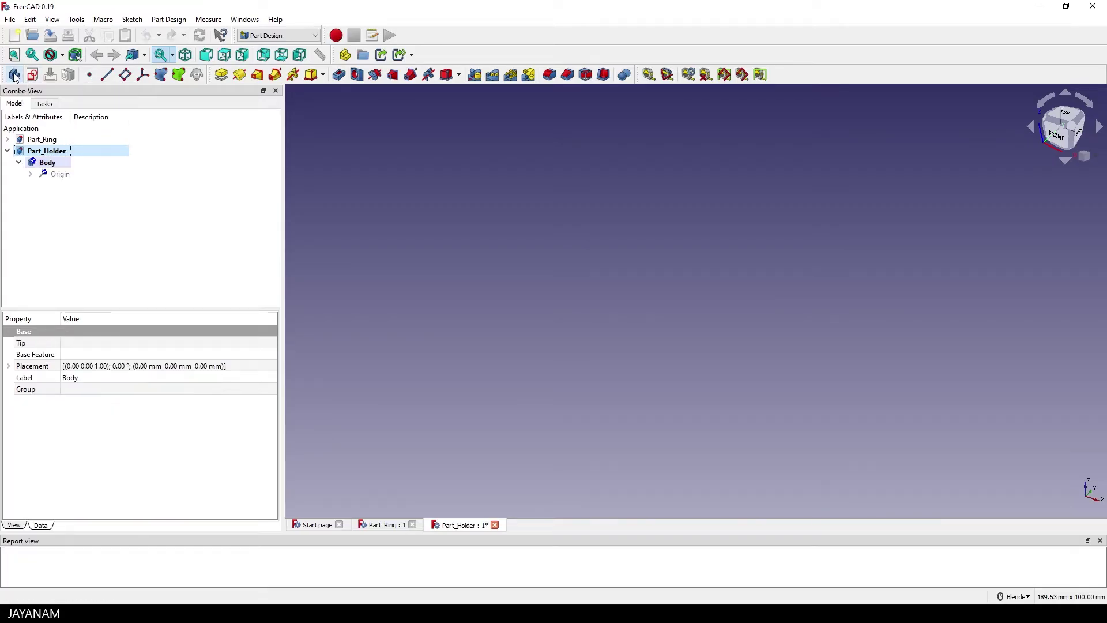
click(61, 162)
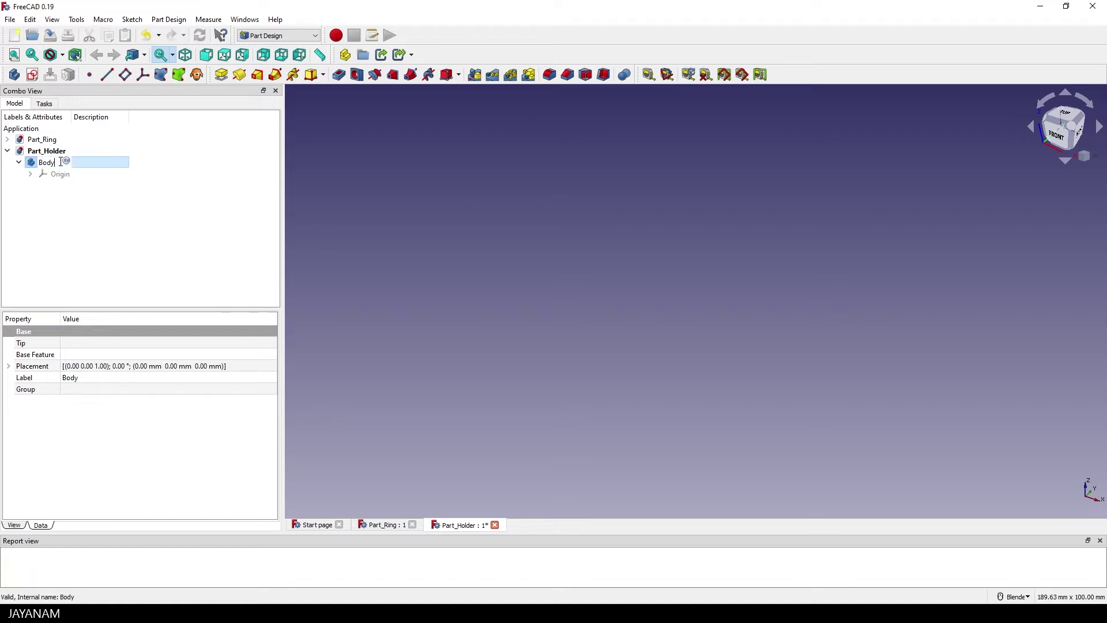
text(_Holder)
key(Return)
- Open a new sketch on XZ_Plane in Body_Holder with the origin centred in view
click(33, 76)
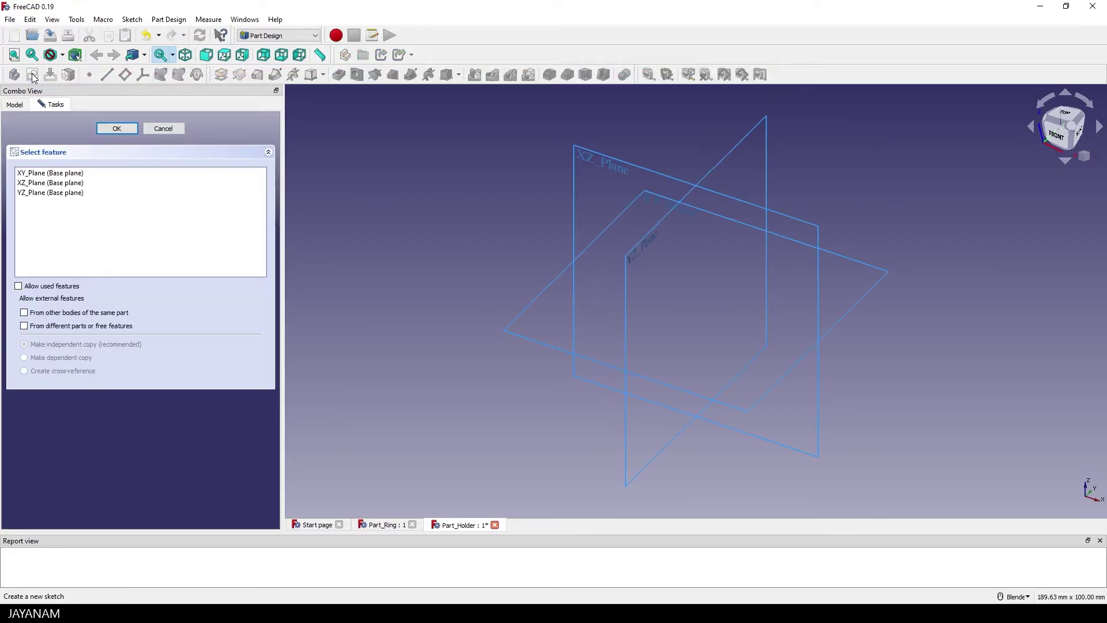
click(617, 164)
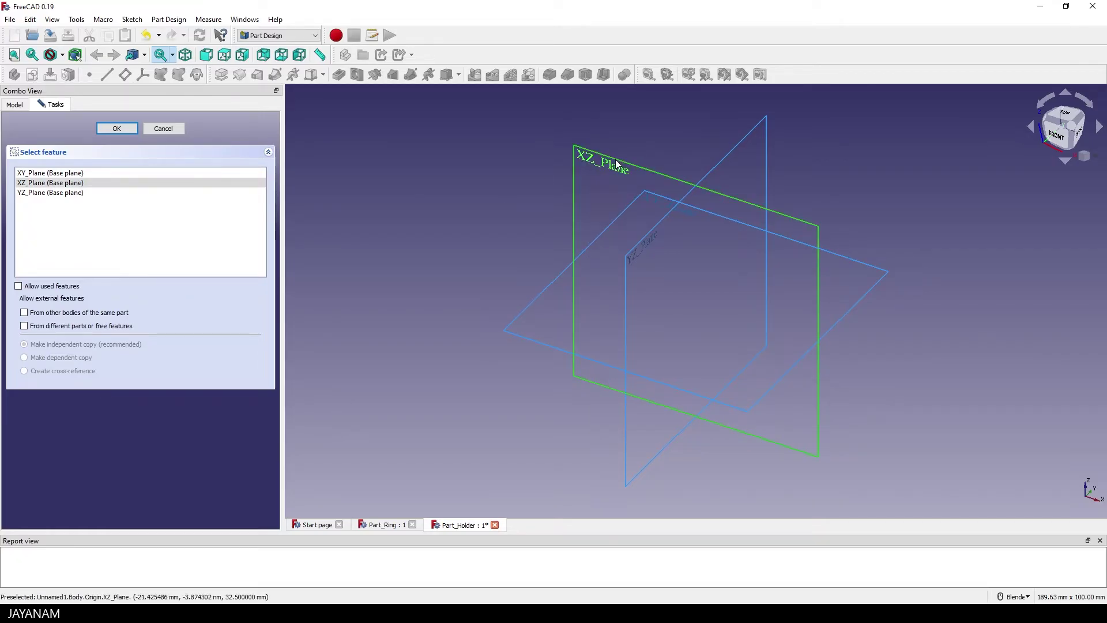
click(118, 130)
mouse_move(906, 260)
shift+middle_down()
mouse_move(781, 307)
mouse_move(799, 289)
shift+middle_up()
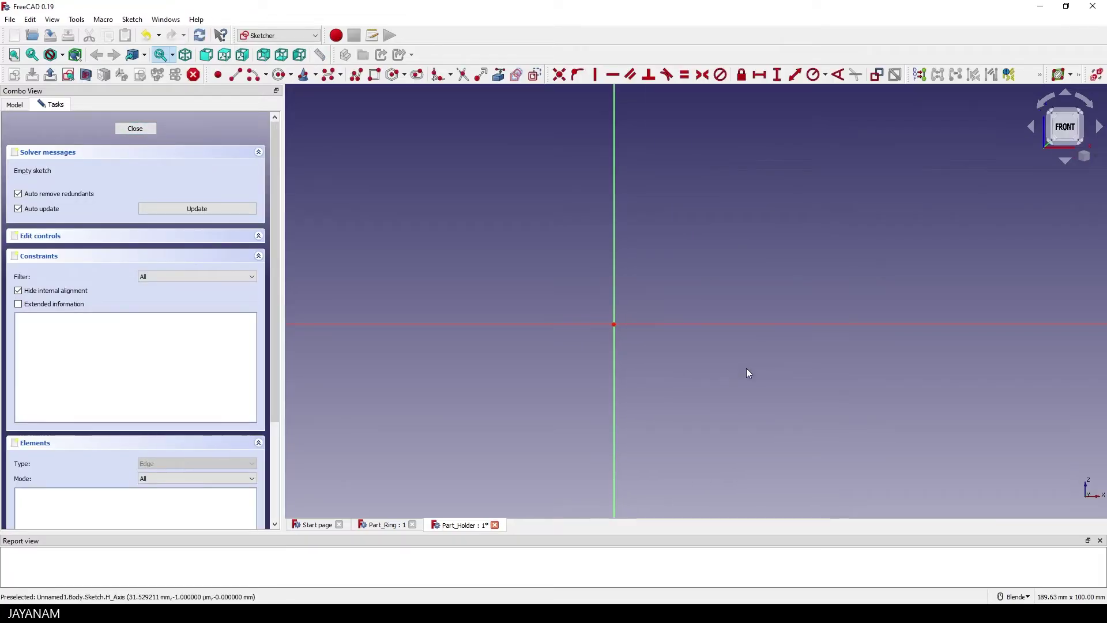
- Draw a closed polyline from the V axis: chamfer, narrow section, shoulder step, wide base to the origin
click(358, 78)
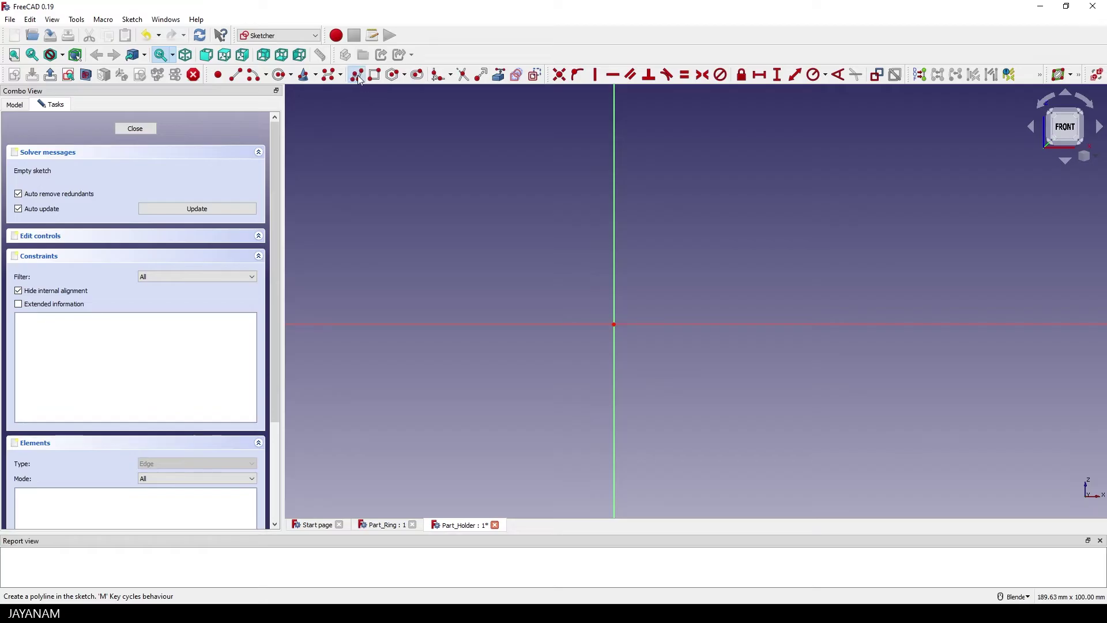
click(614, 140)
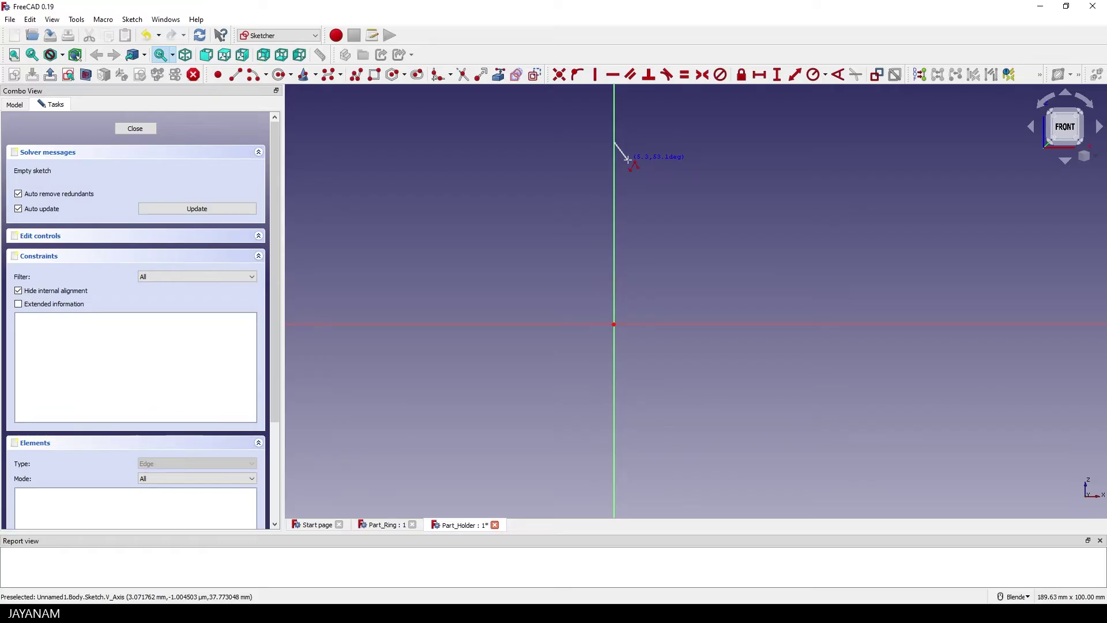
click(627, 160)
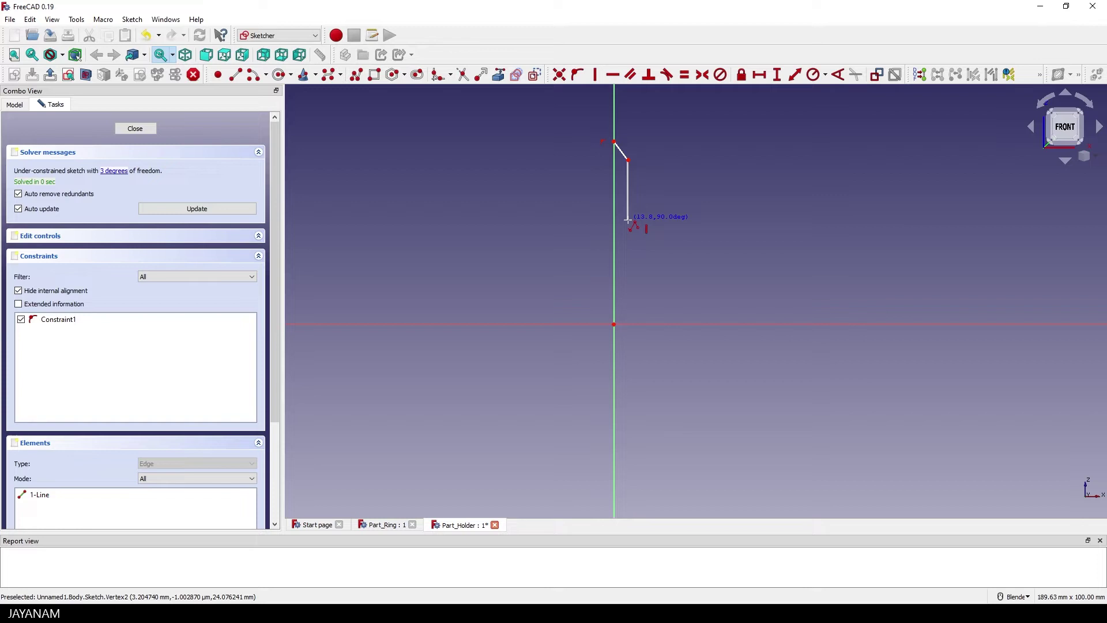
click(627, 219)
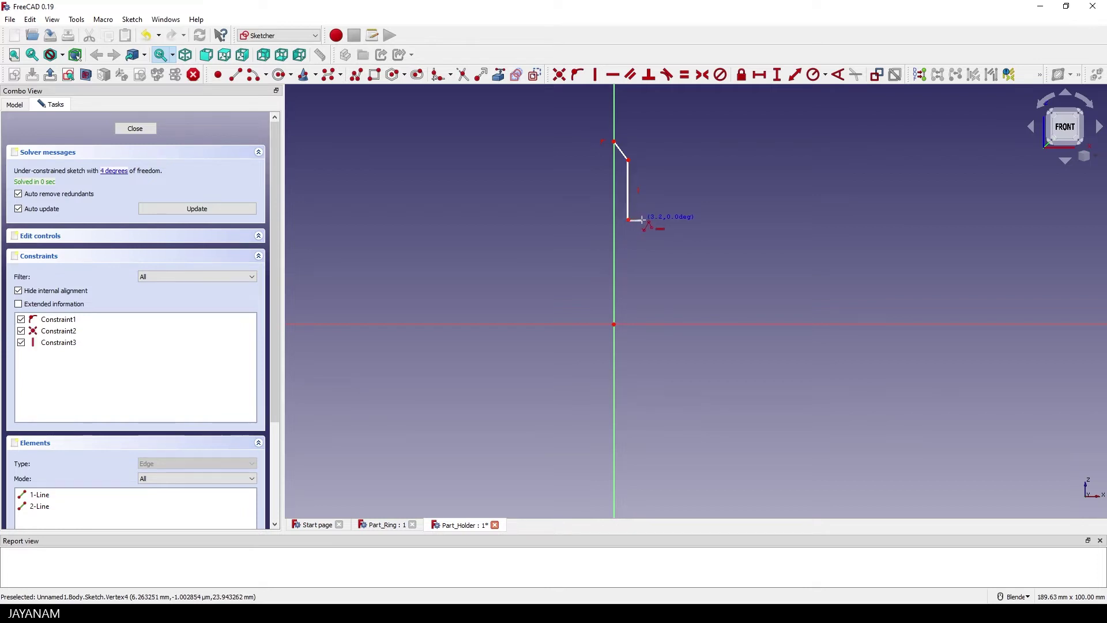
click(642, 220)
click(642, 324)
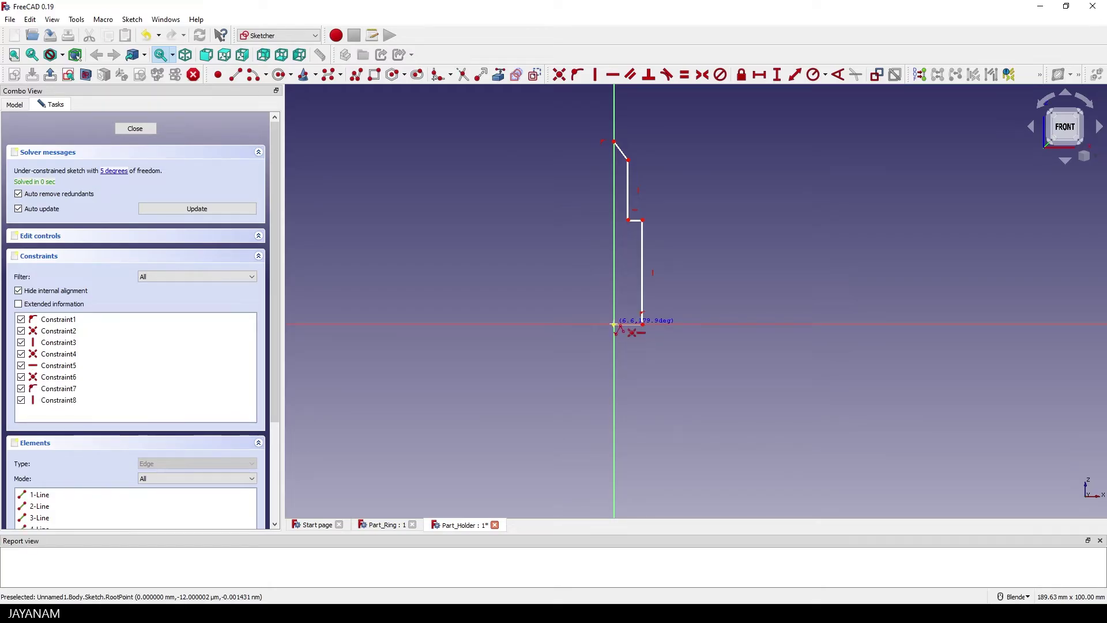
click(614, 324)
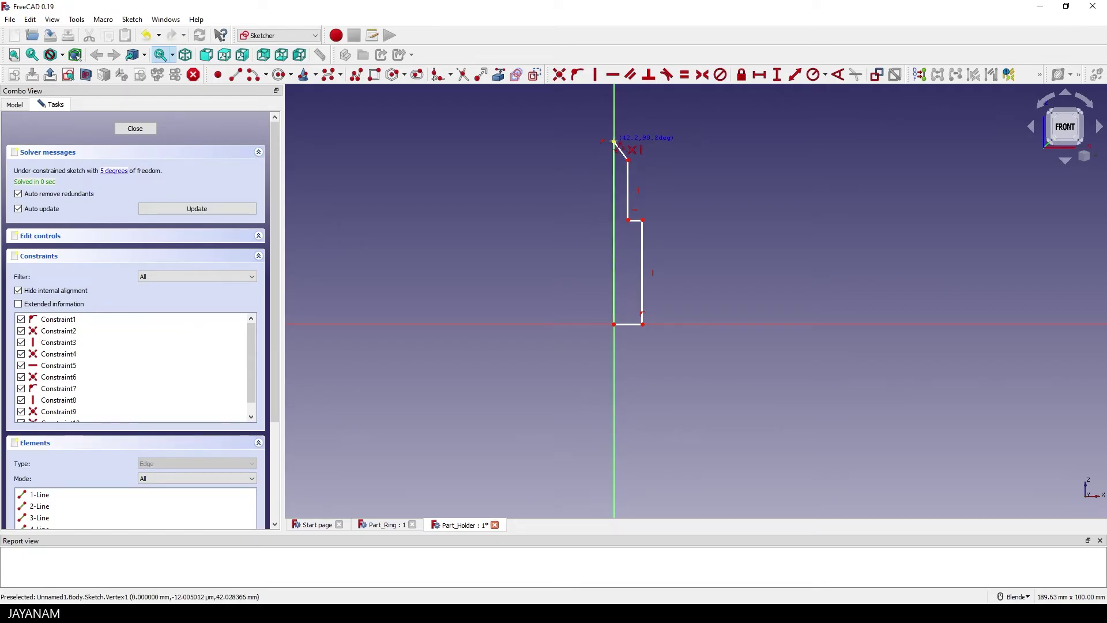
click(614, 141)
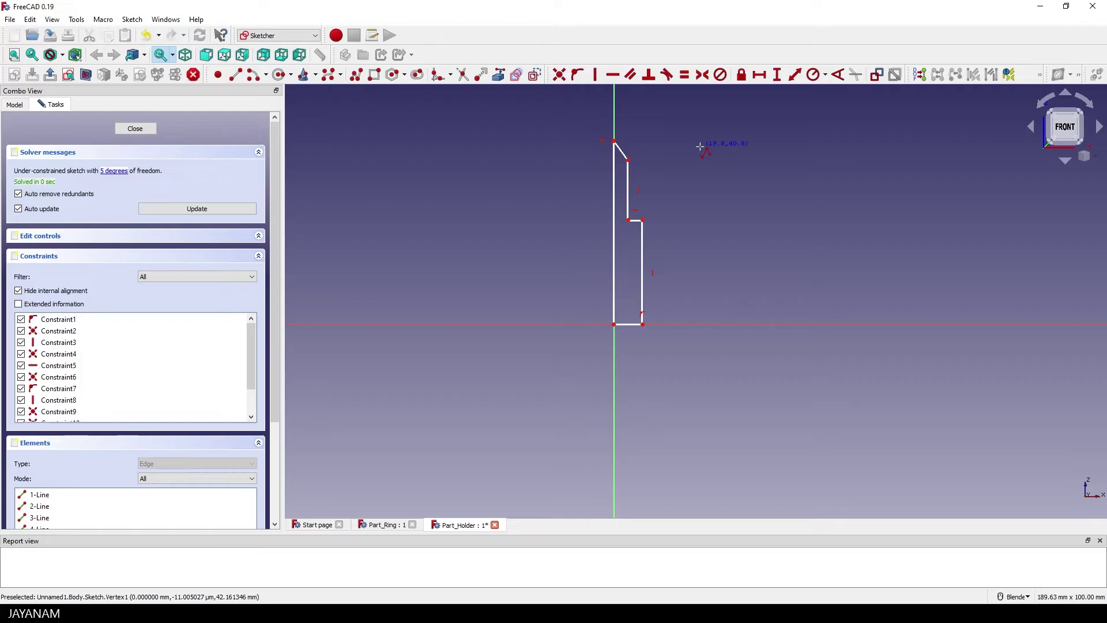
- Give the base's outer vertical edge a 25 mm height, placed right of the profile
click(776, 75)
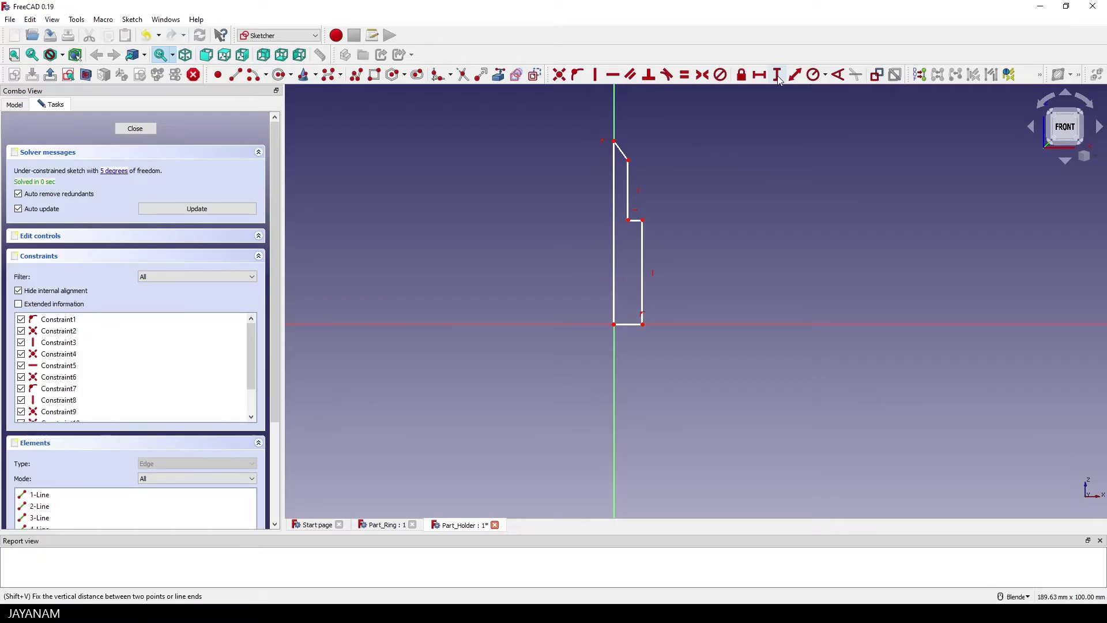
click(643, 248)
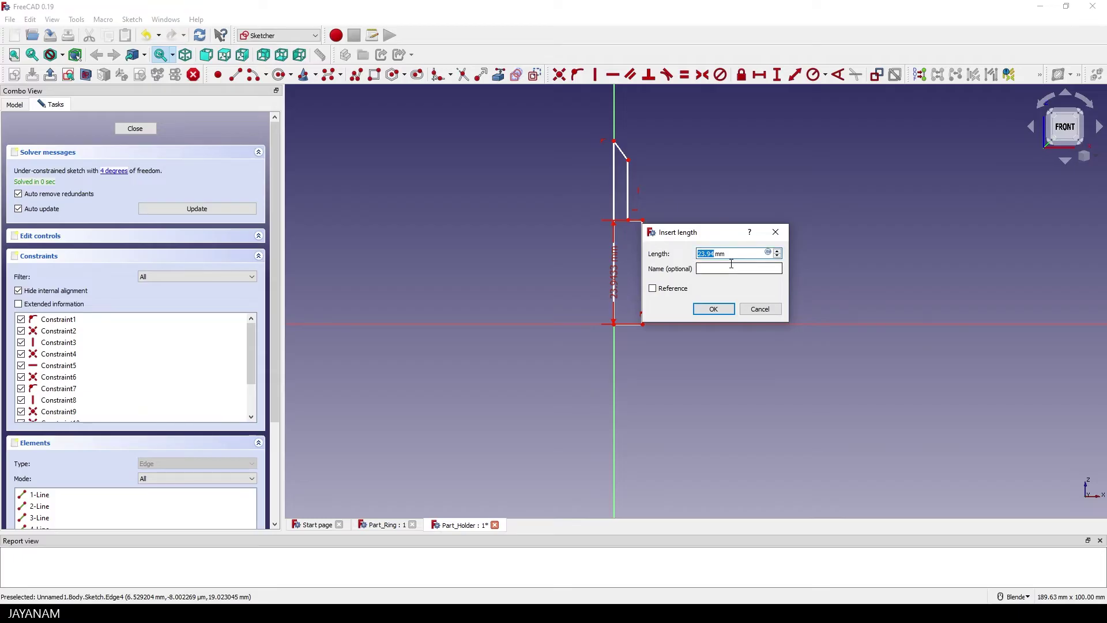
text(25)
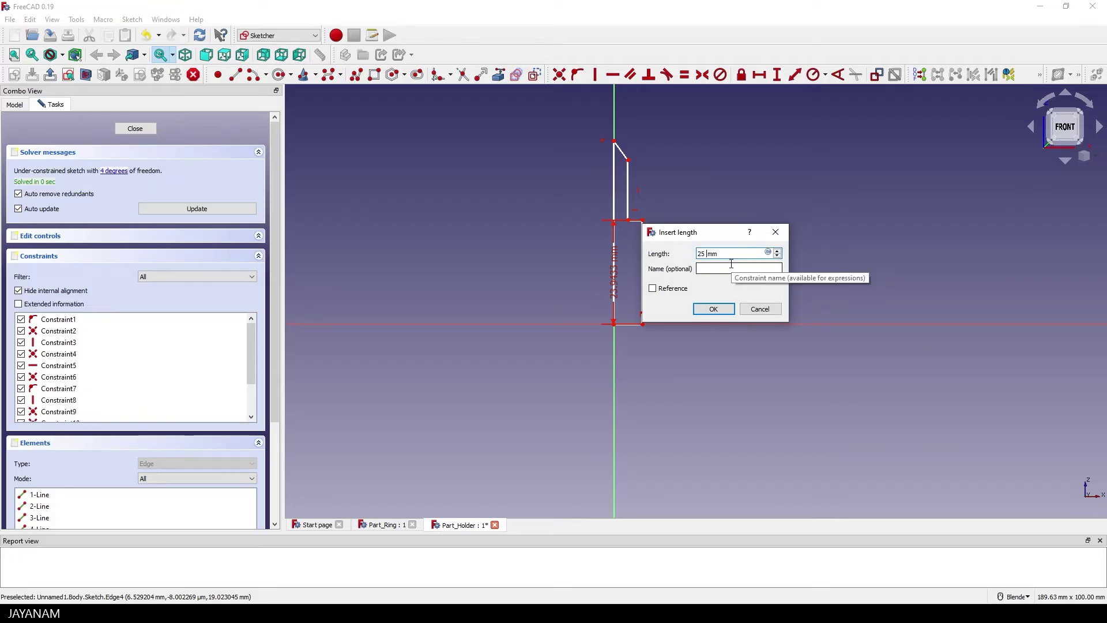
key(Return)
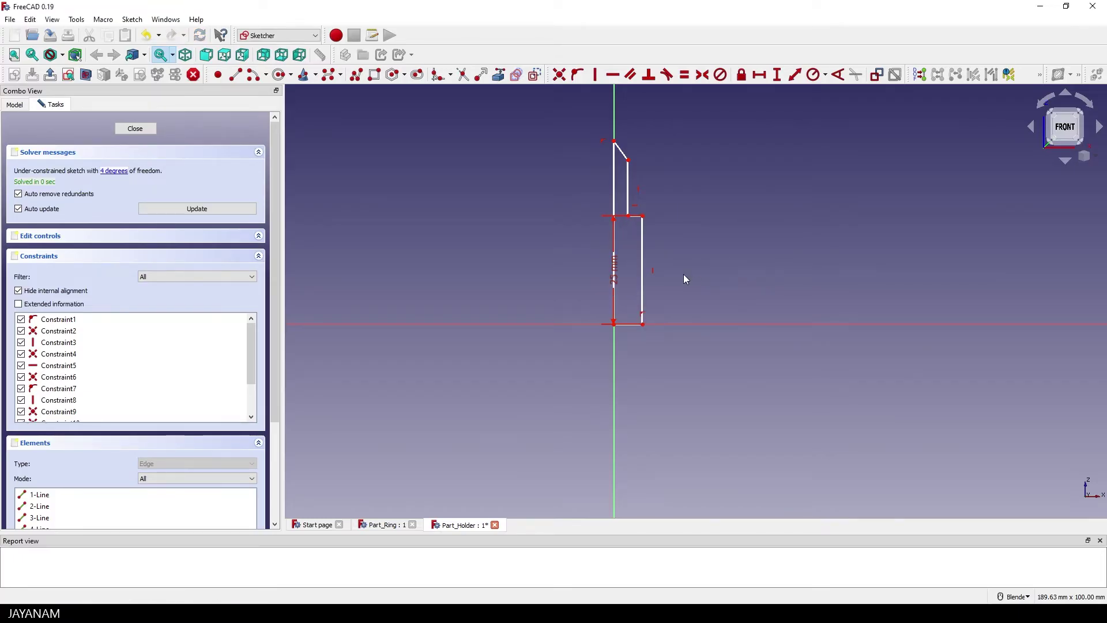
drag(615, 273, 682, 279)
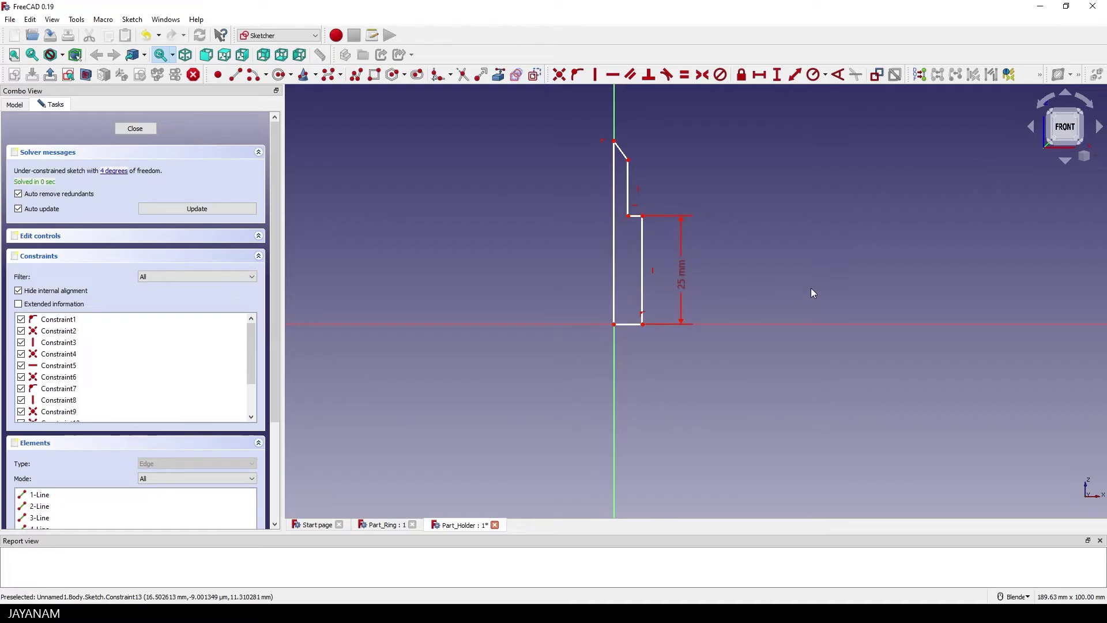
- Dimension the bottom edge at 5 mm wide, placed below the sketch
click(627, 323)
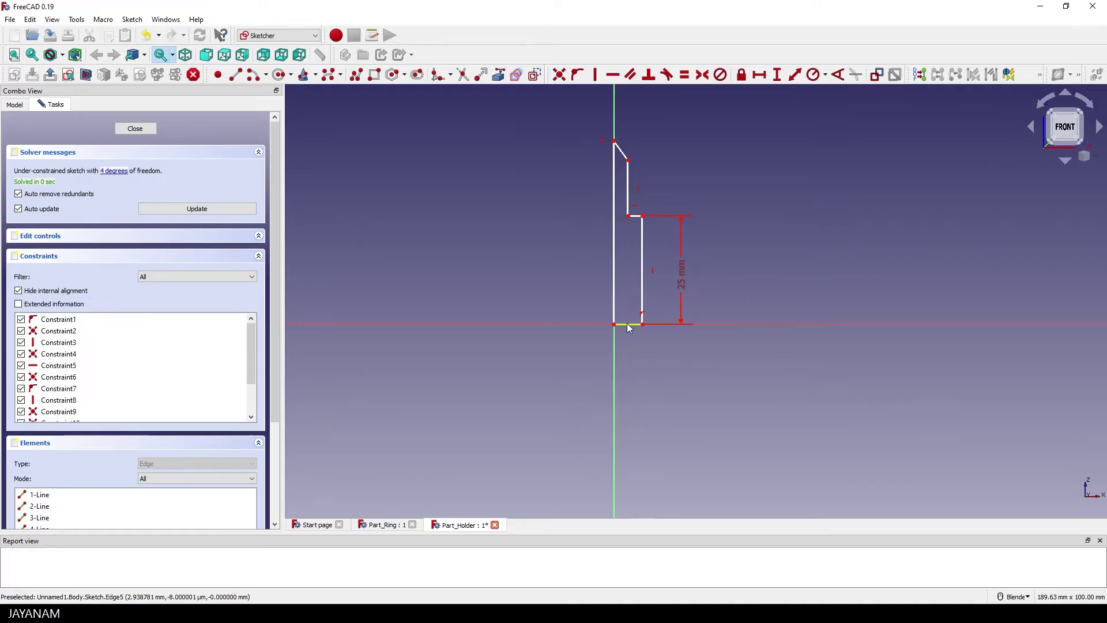
click(761, 76)
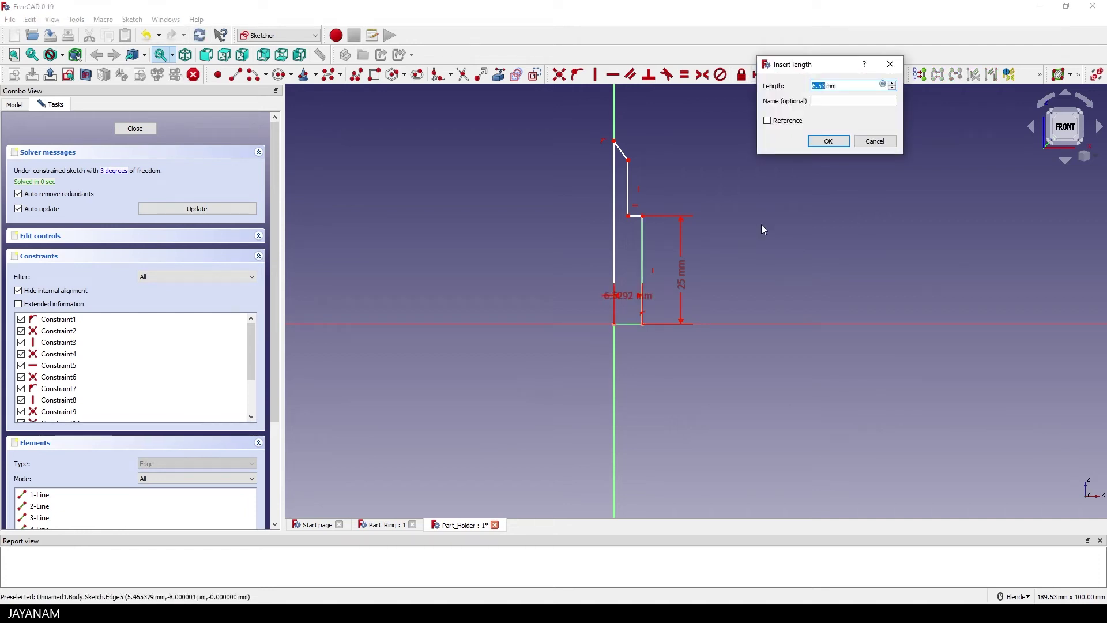
text(5)
key(Return)
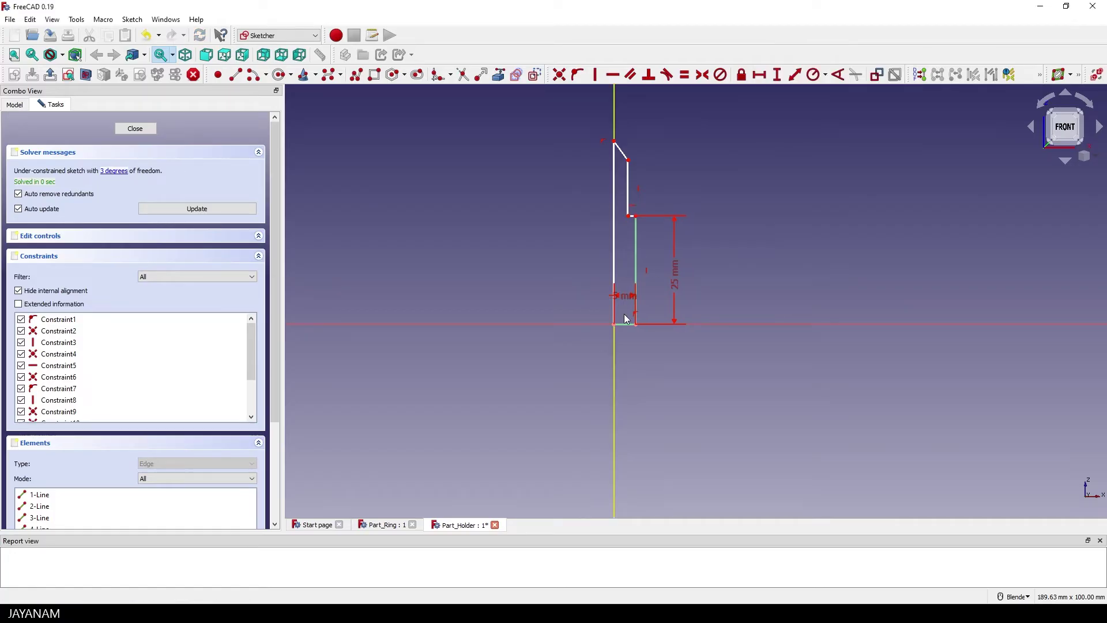
drag(625, 300, 641, 376)
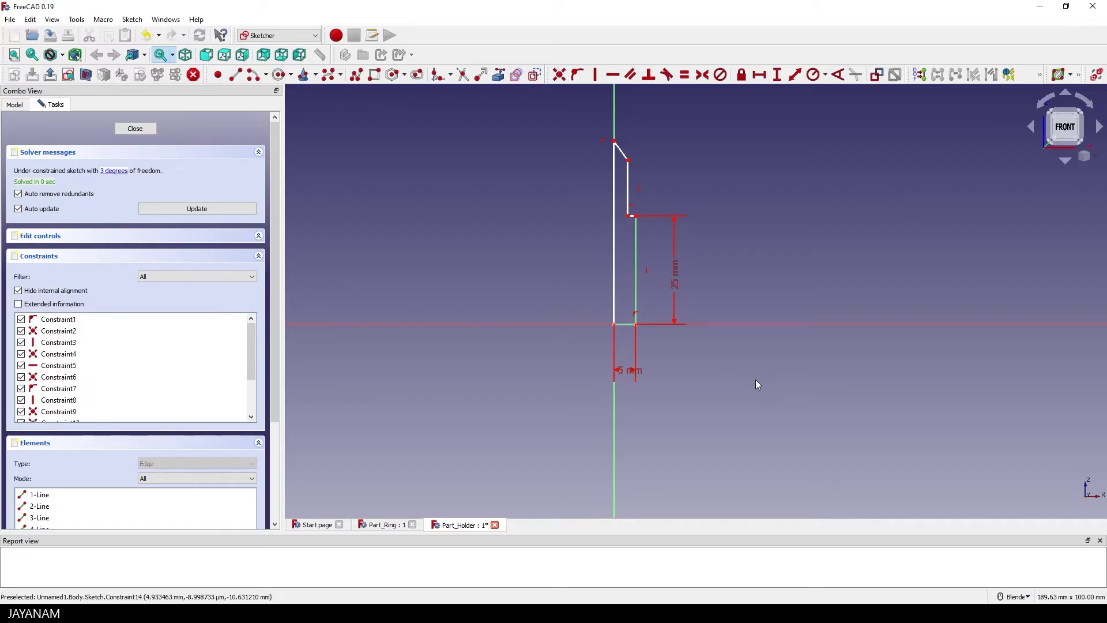
- Check the R2 and R5 radii in the Part_Ring sketch, then return to Part_Holder
click(386, 525)
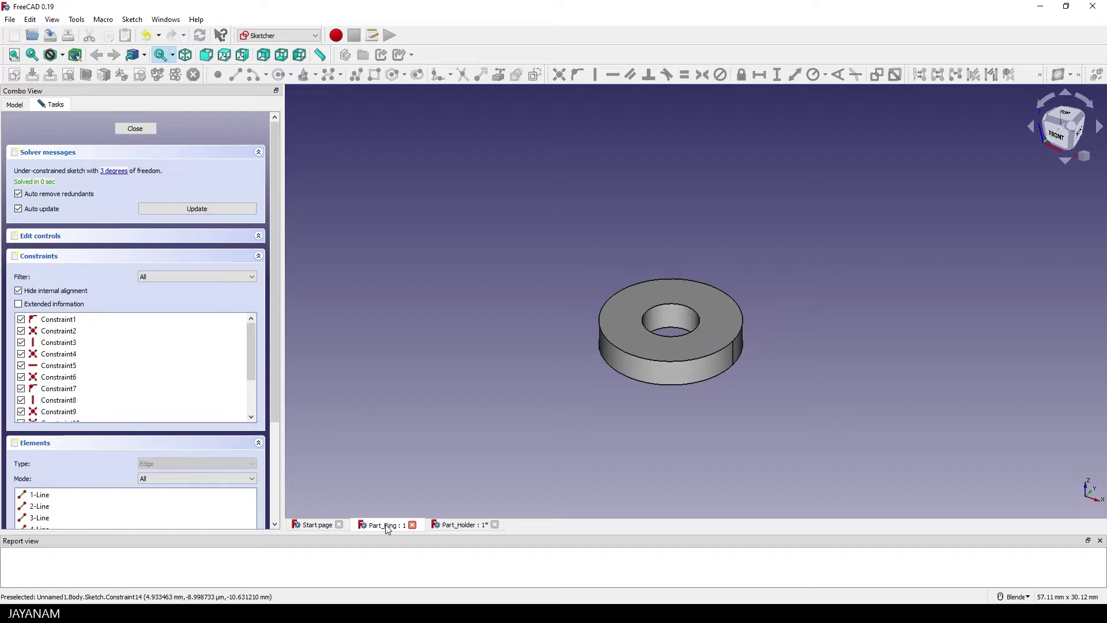
click(18, 106)
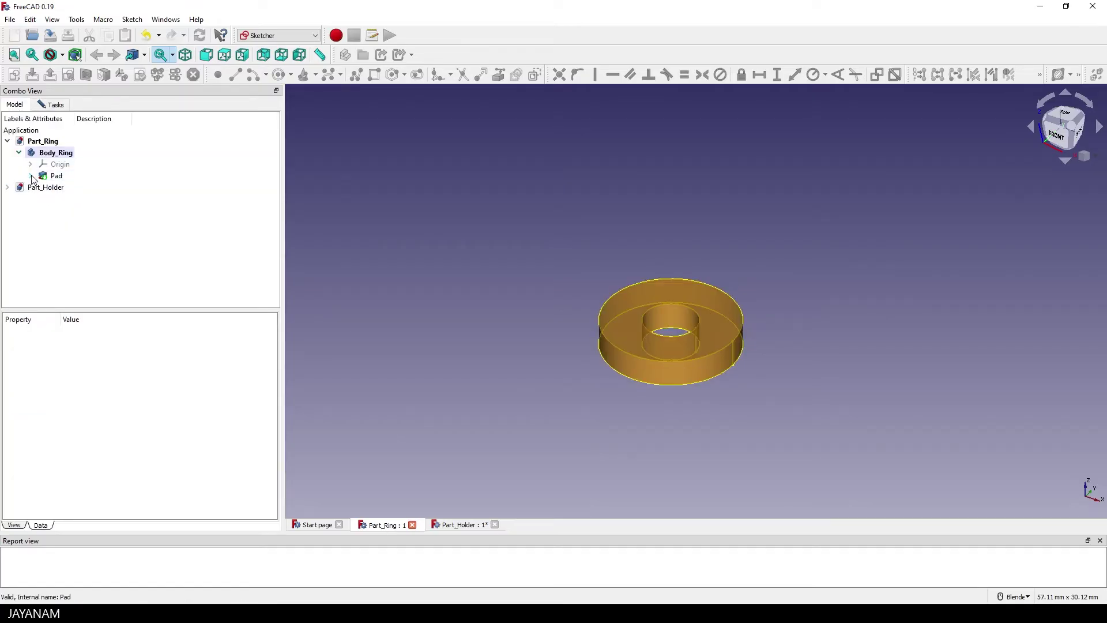
click(30, 176)
double_click(75, 189)
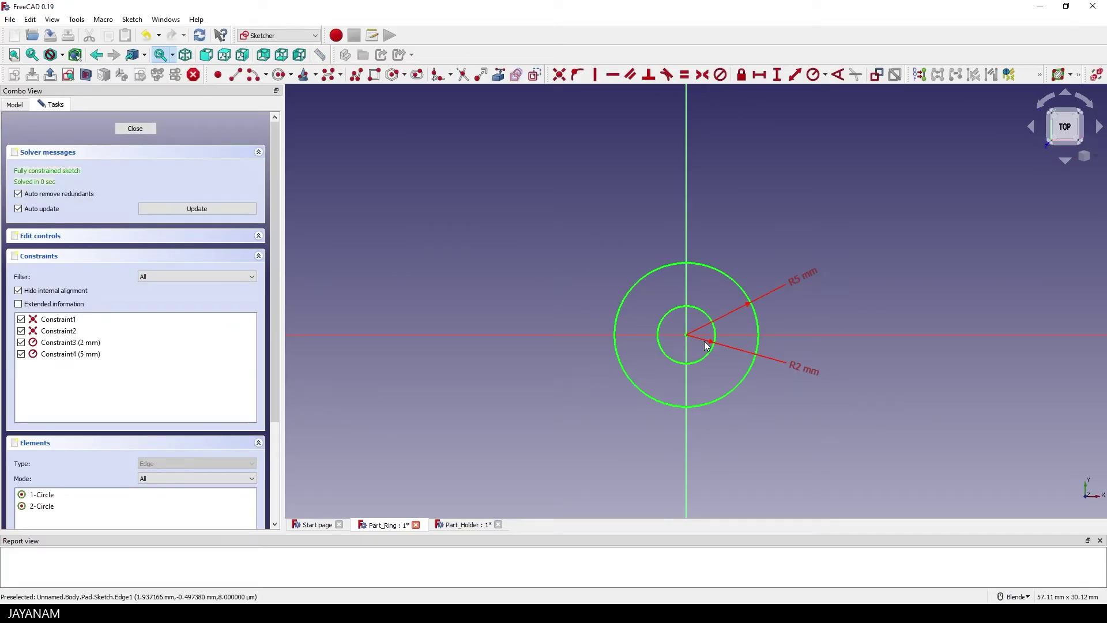
click(457, 525)
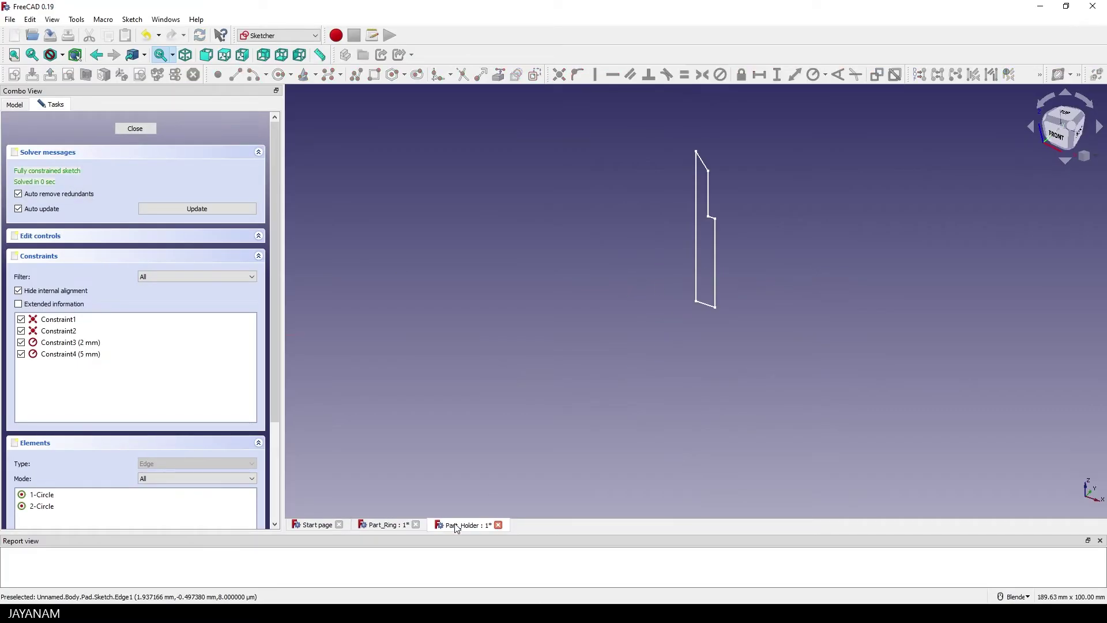
- In the holder sketch, constrain the short horizontal shoulder edge to a 3.1 mm horizontal distance
click(21, 109)
double_click(67, 190)
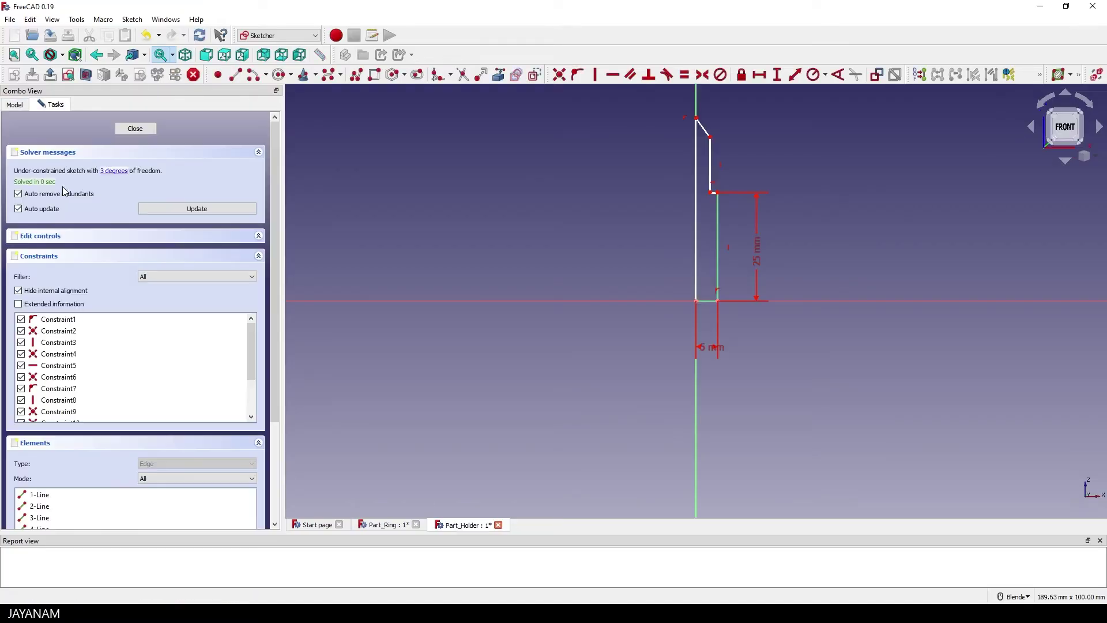
scroll(781, 314, up, 2)
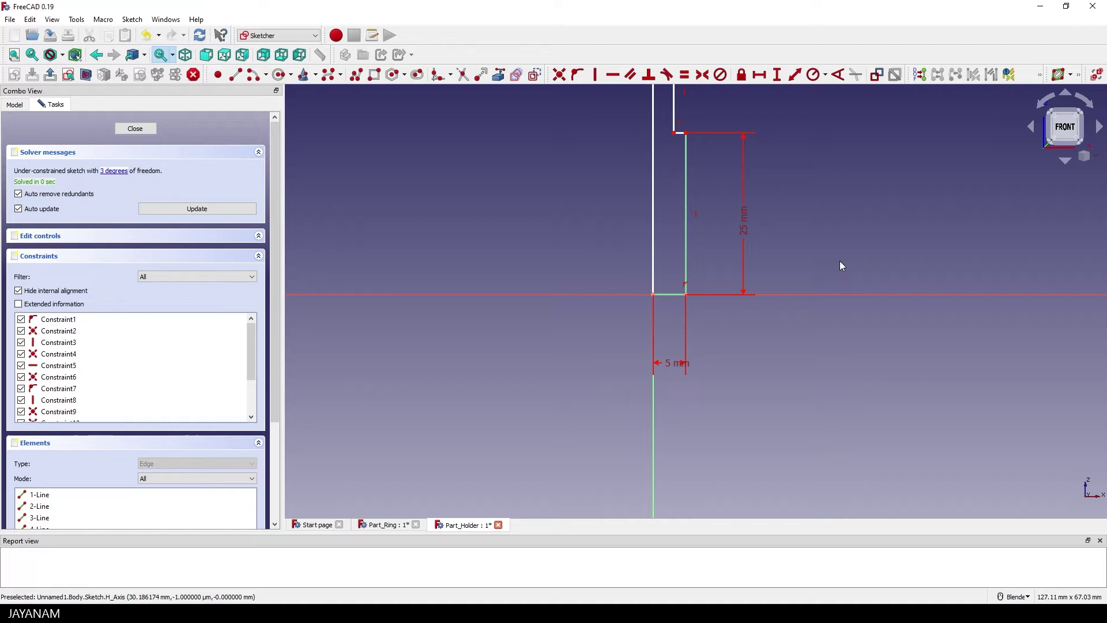
shift+middle_drag(827, 240, 810, 316)
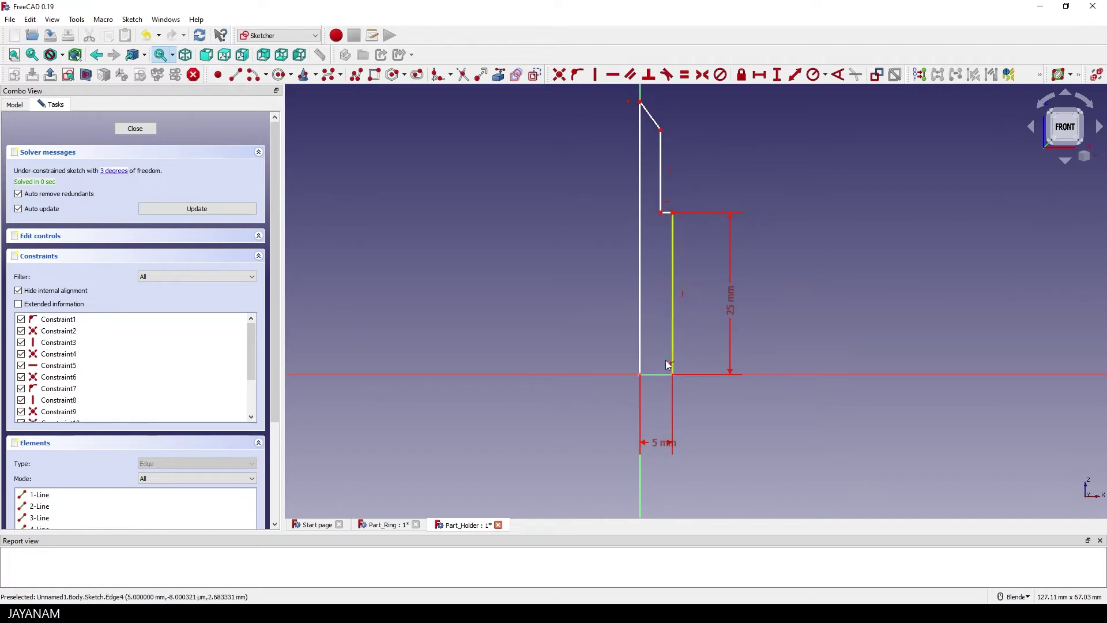
click(666, 213)
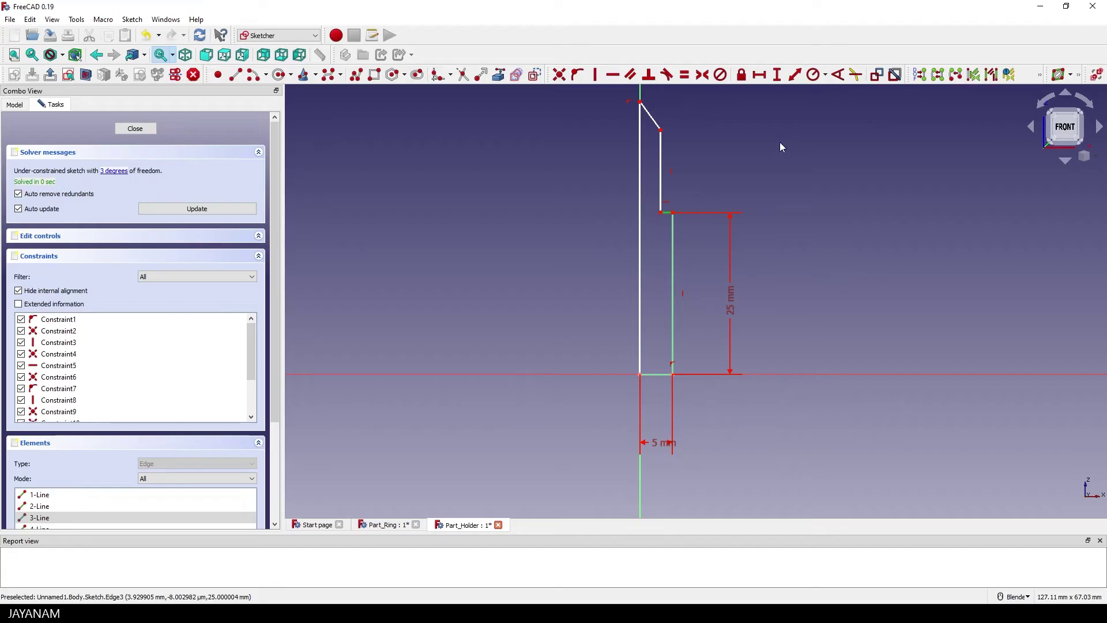
click(759, 74)
text(3.1)
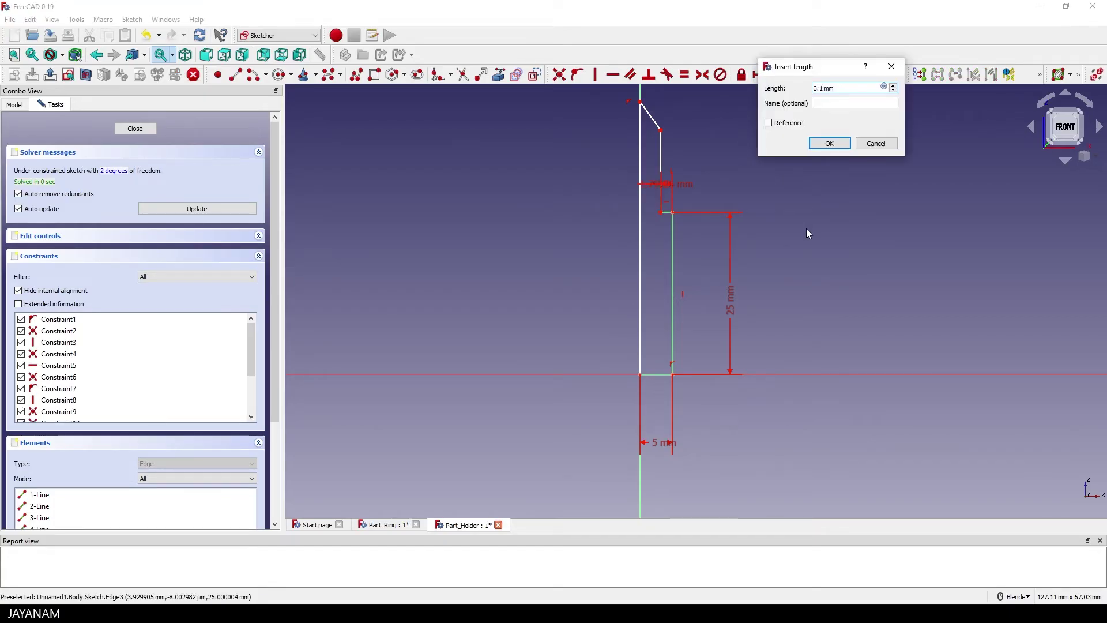
click(831, 144)
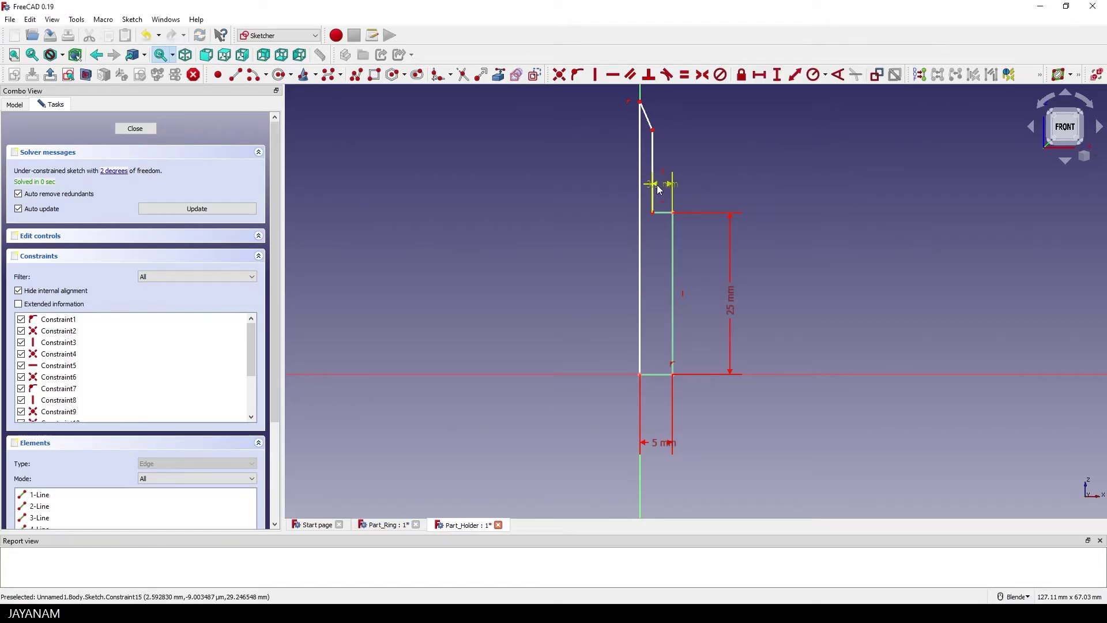
drag(661, 184, 730, 147)
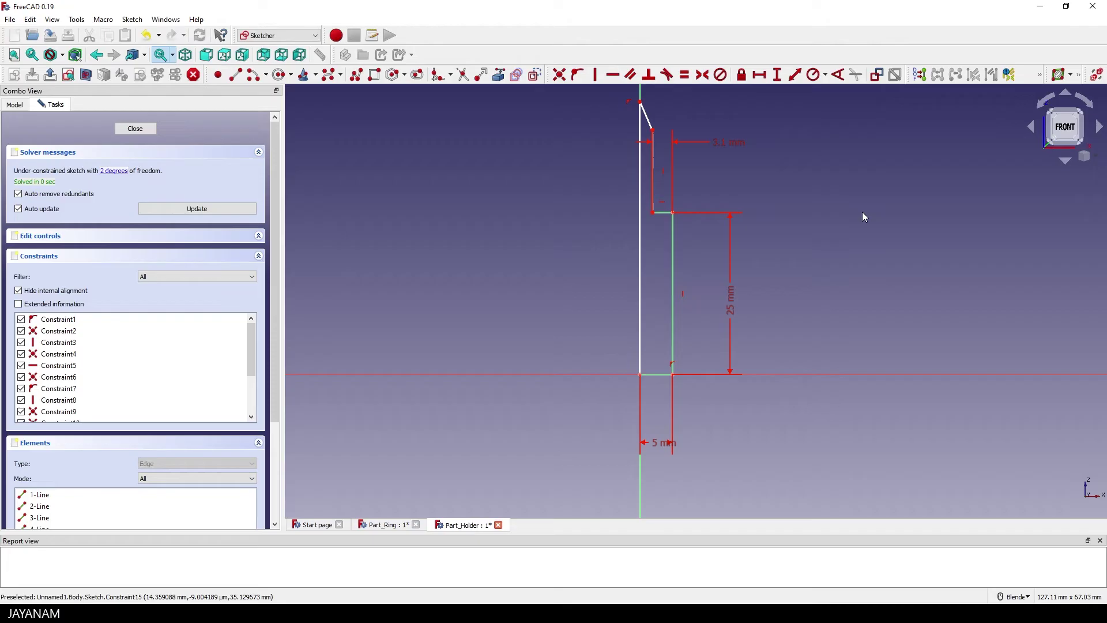
shift+middle_drag(843, 217, 774, 275)
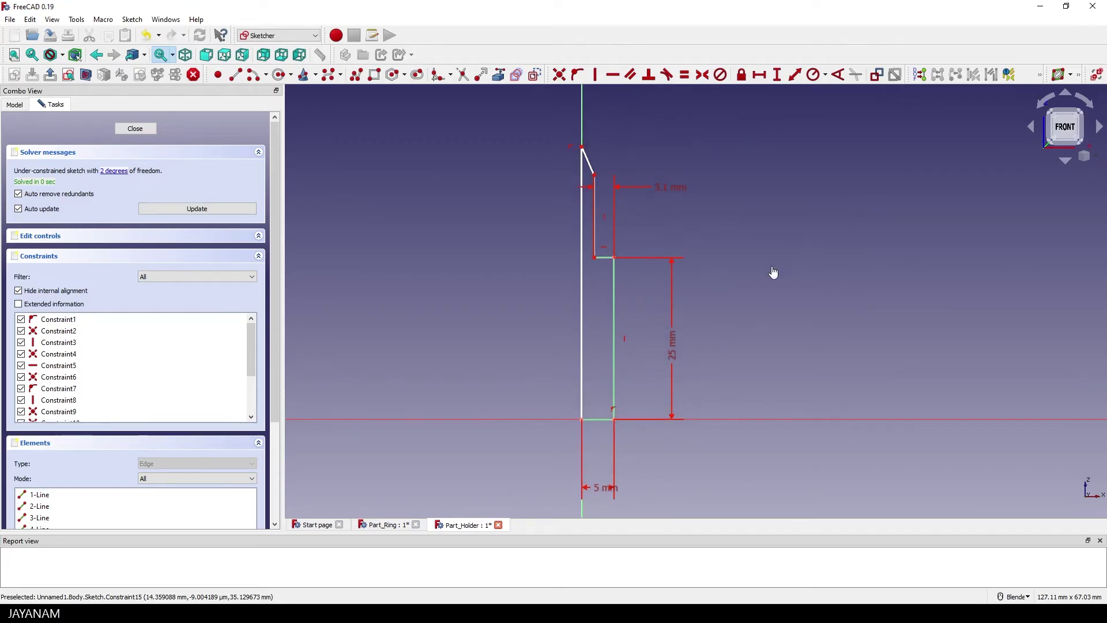
- Close the holder sketch and revolve it 360° about the vertical sketch axis
click(133, 129)
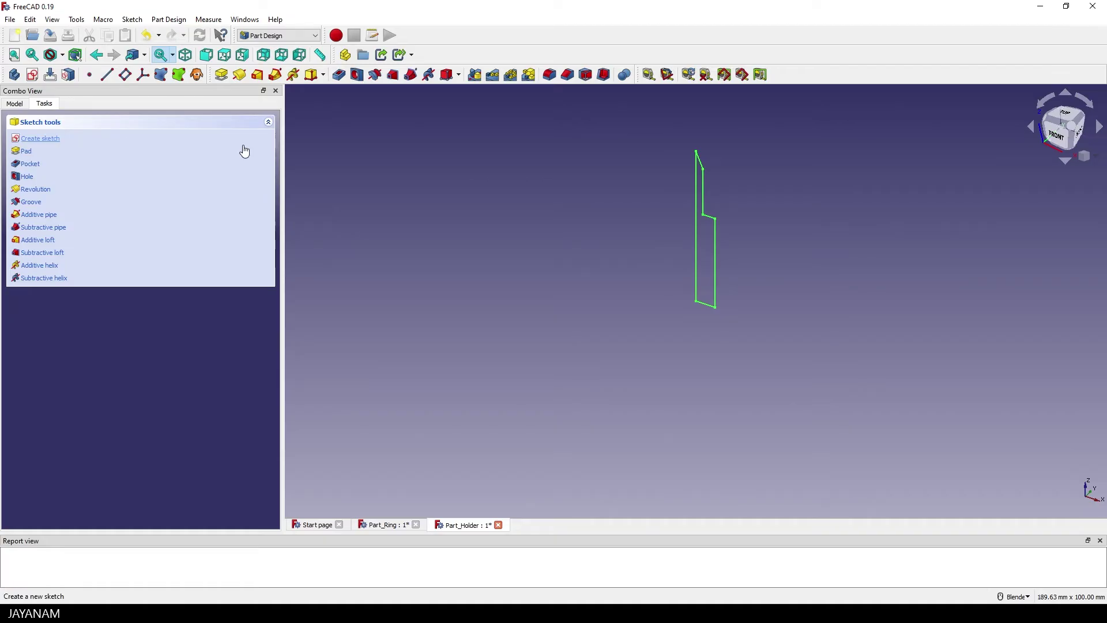
mouse_move(593, 198)
middle_down()
mouse_move(526, 242)
mouse_move(575, 239)
mouse_move(534, 242)
middle_up()
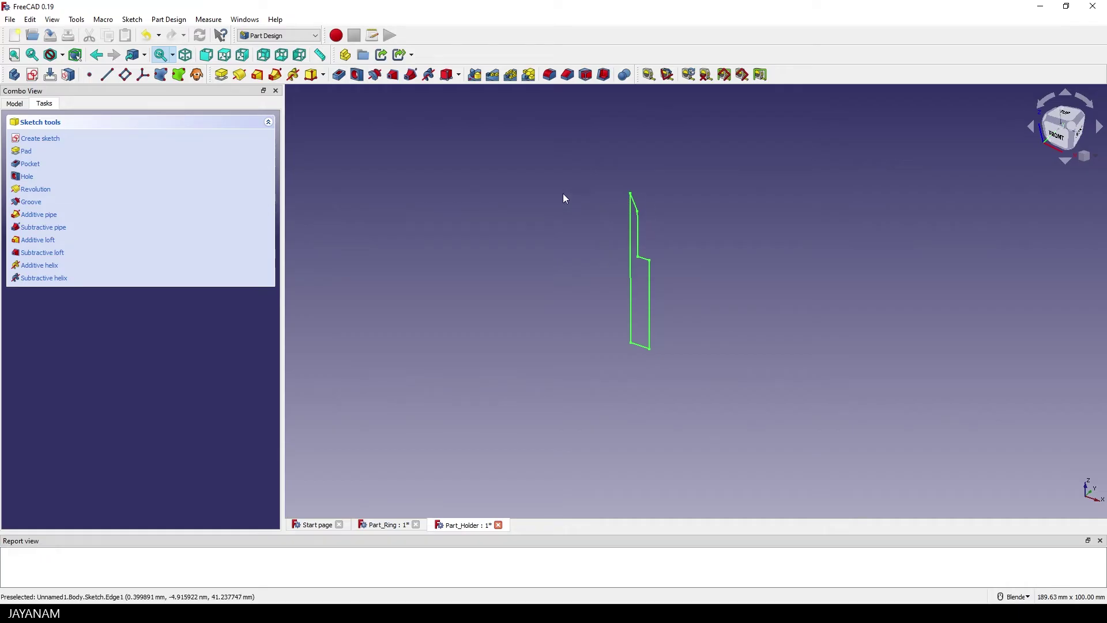
click(239, 75)
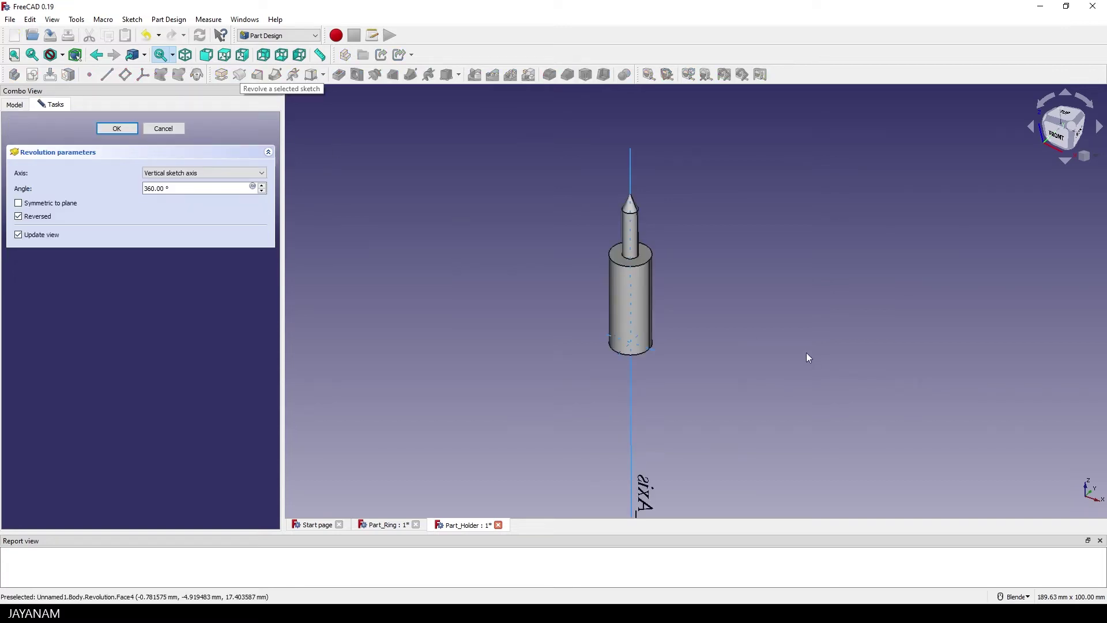
middle_drag(806, 352, 803, 329)
scroll(670, 334, up, 2)
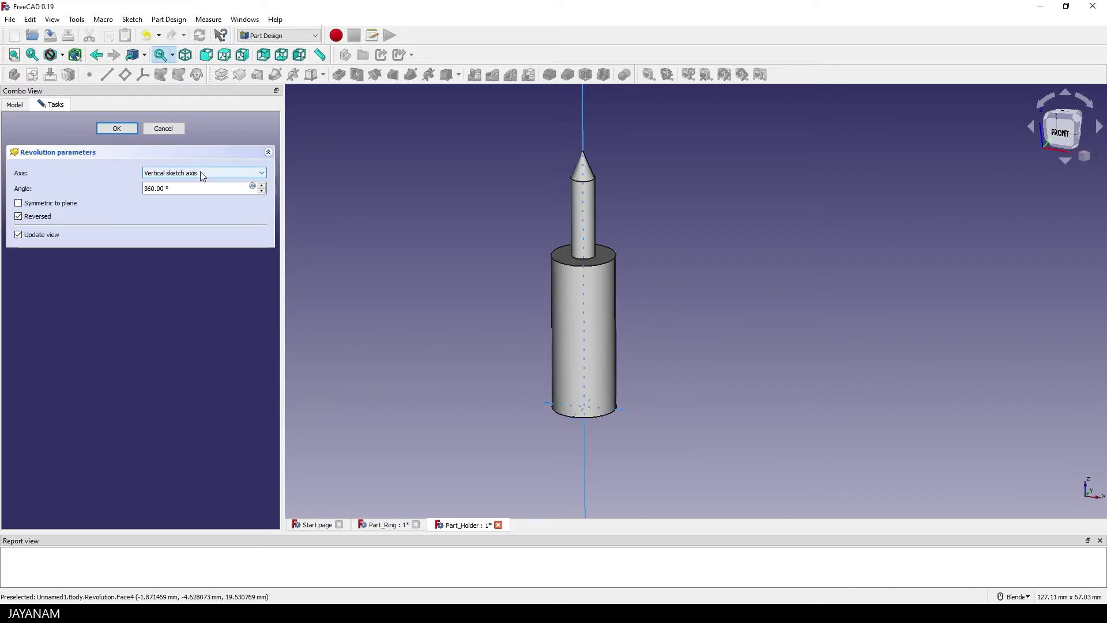
click(117, 129)
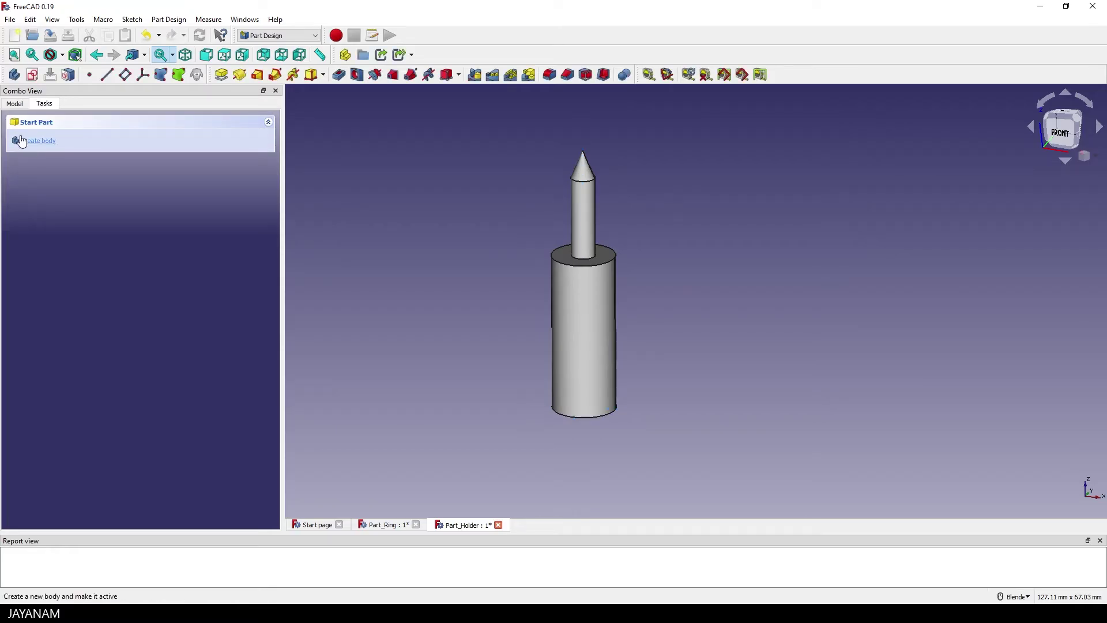
- Bevel the wide cylinder's top edge with a 1 mm equal-distance chamfer
click(17, 106)
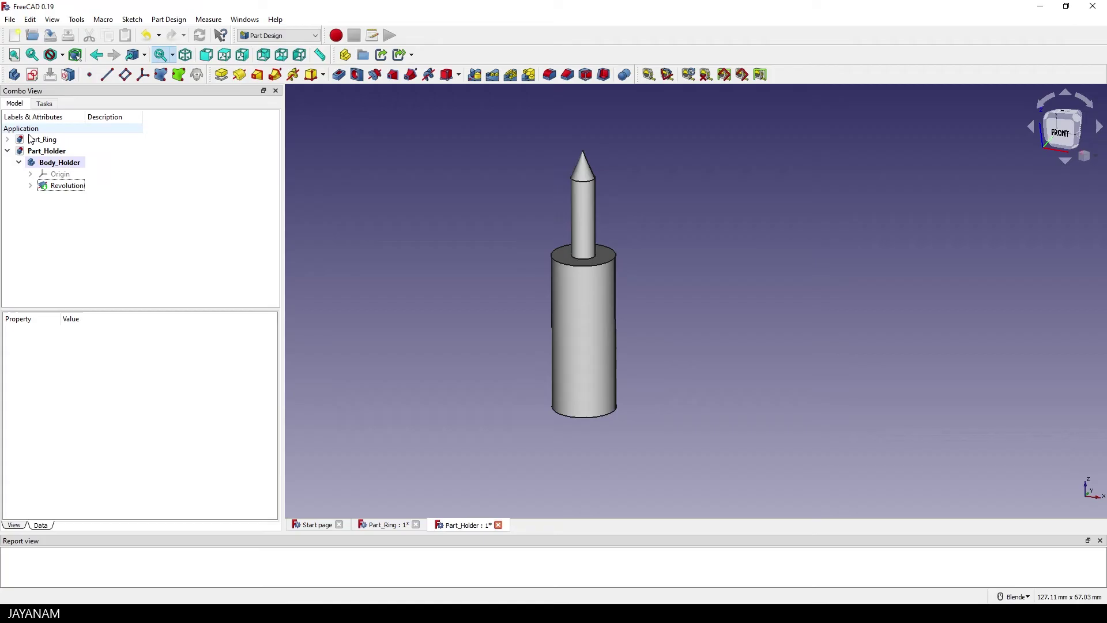
click(590, 265)
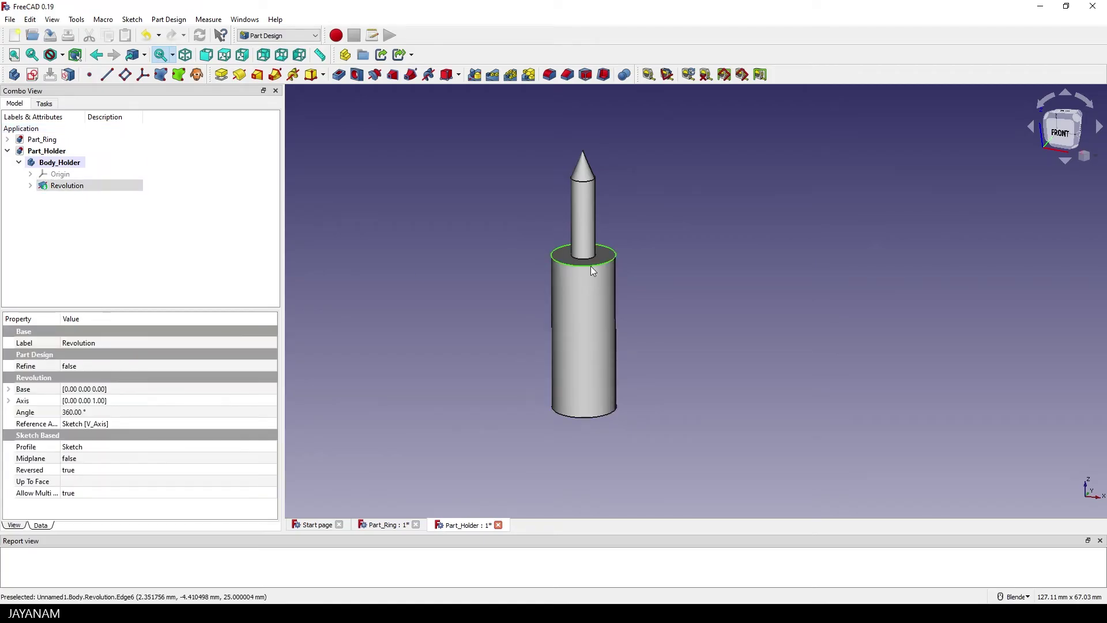
click(568, 75)
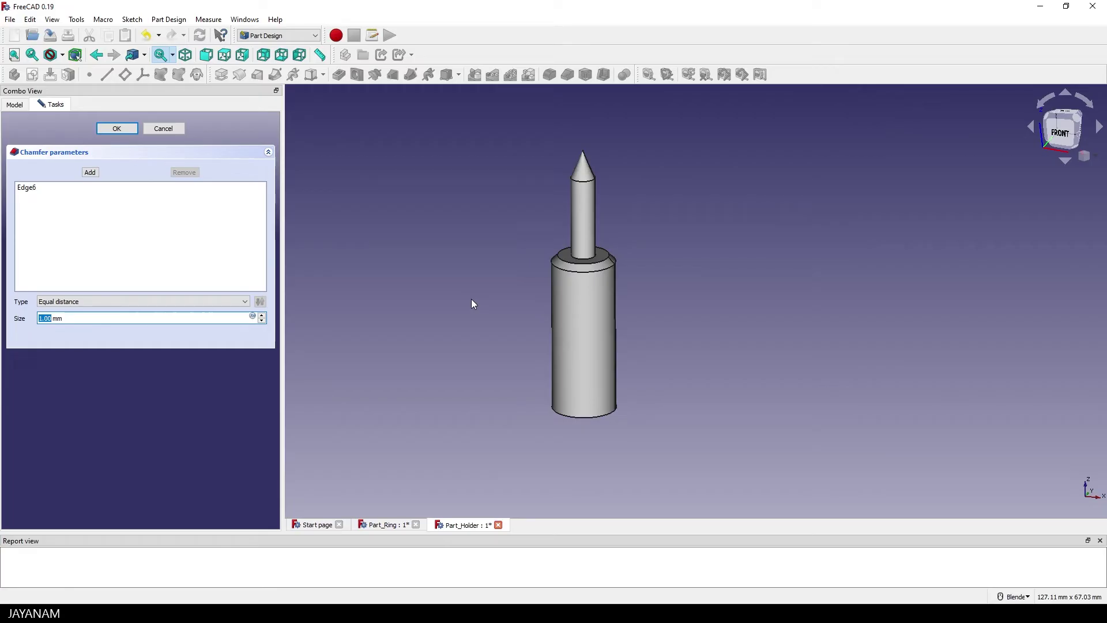
click(132, 131)
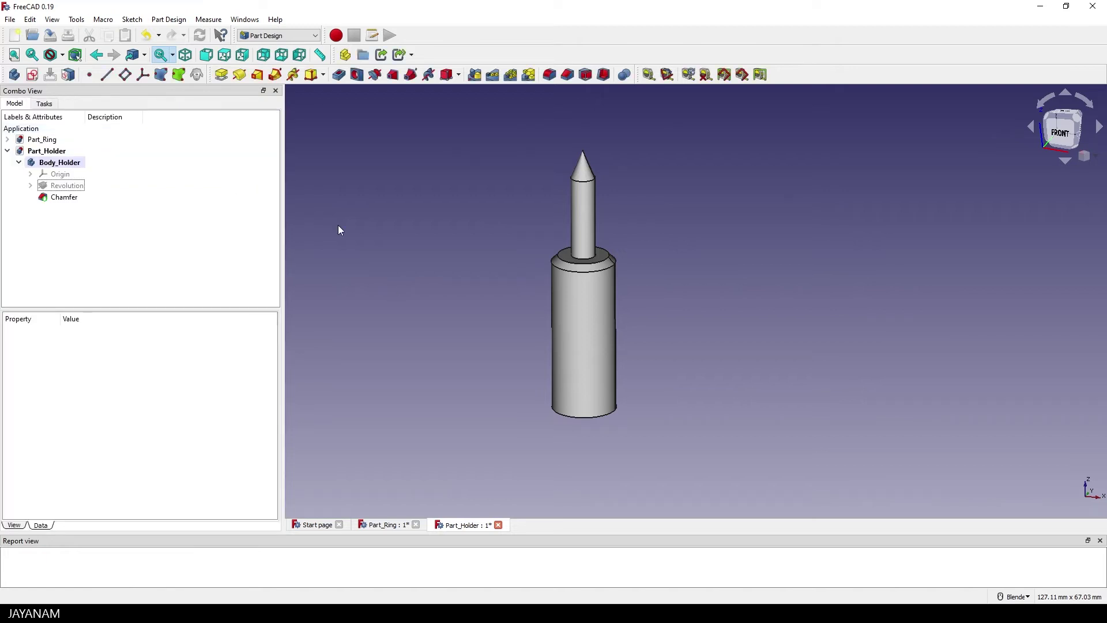
click(10, 19)
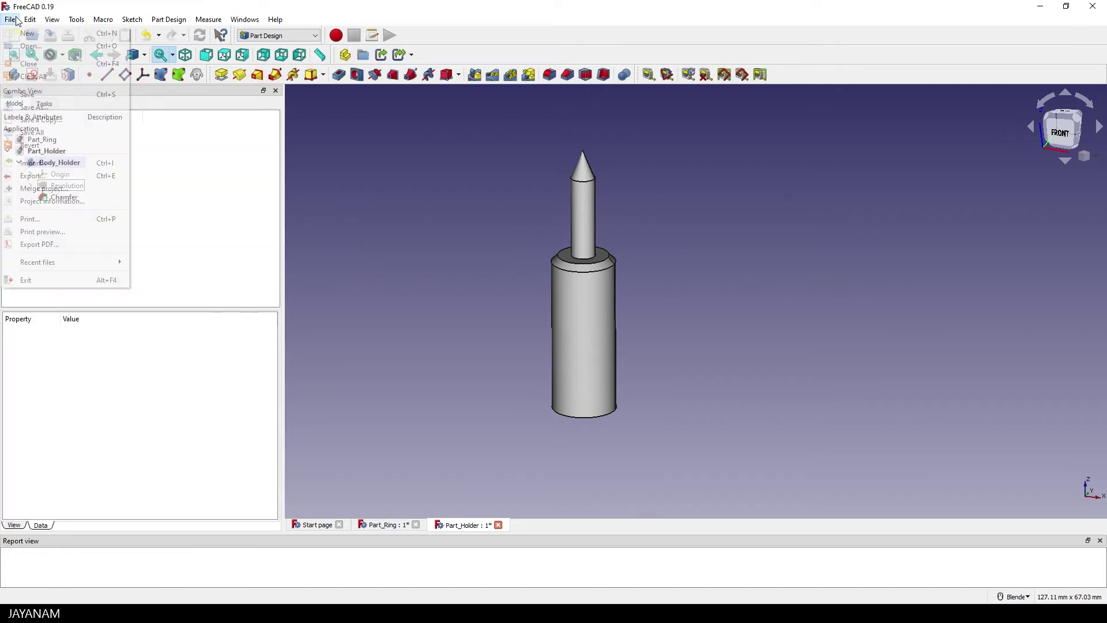
- Save all parts, create a new document saved as Assemb_Parts, and activate the A2plus workbench
click(57, 133)
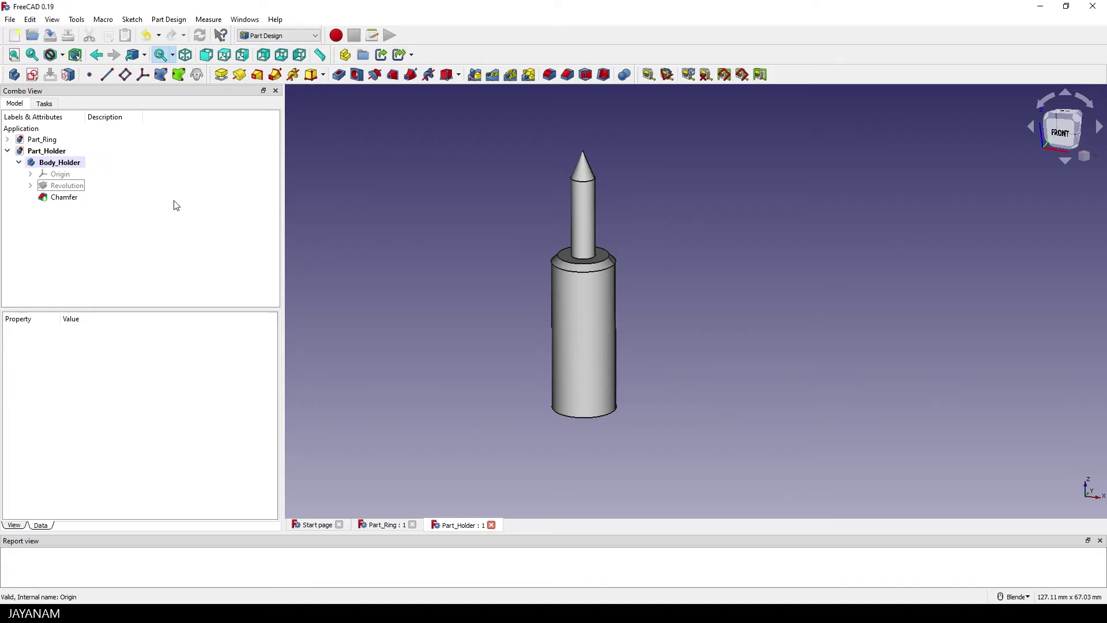
click(15, 36)
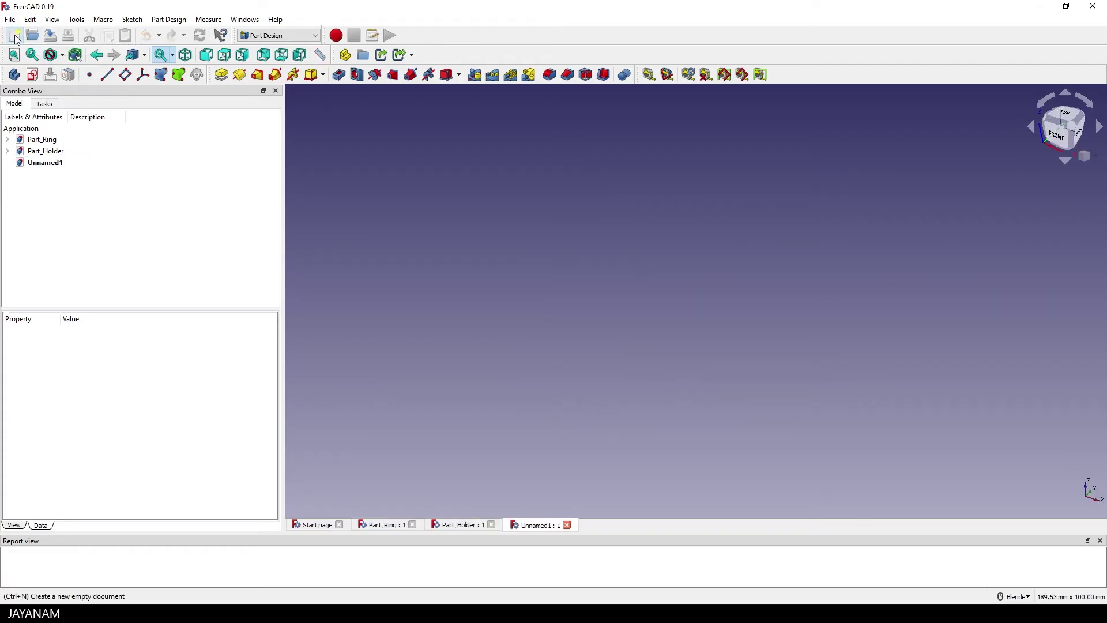
click(44, 165)
key(ctrl+s)
text(As)
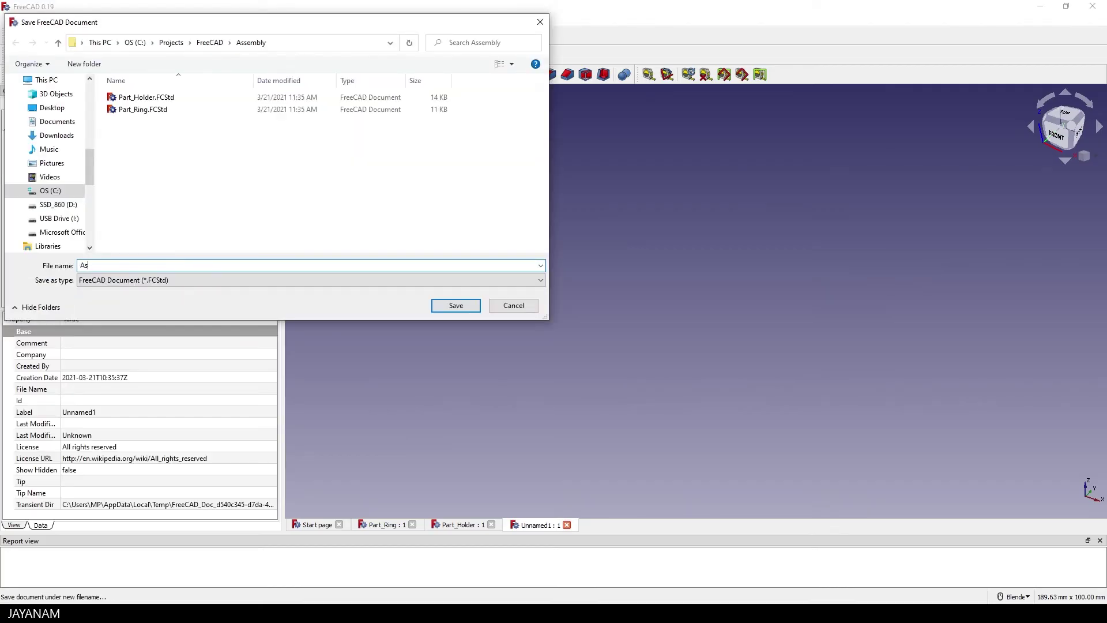
text(semb_Parts)
key(Return)
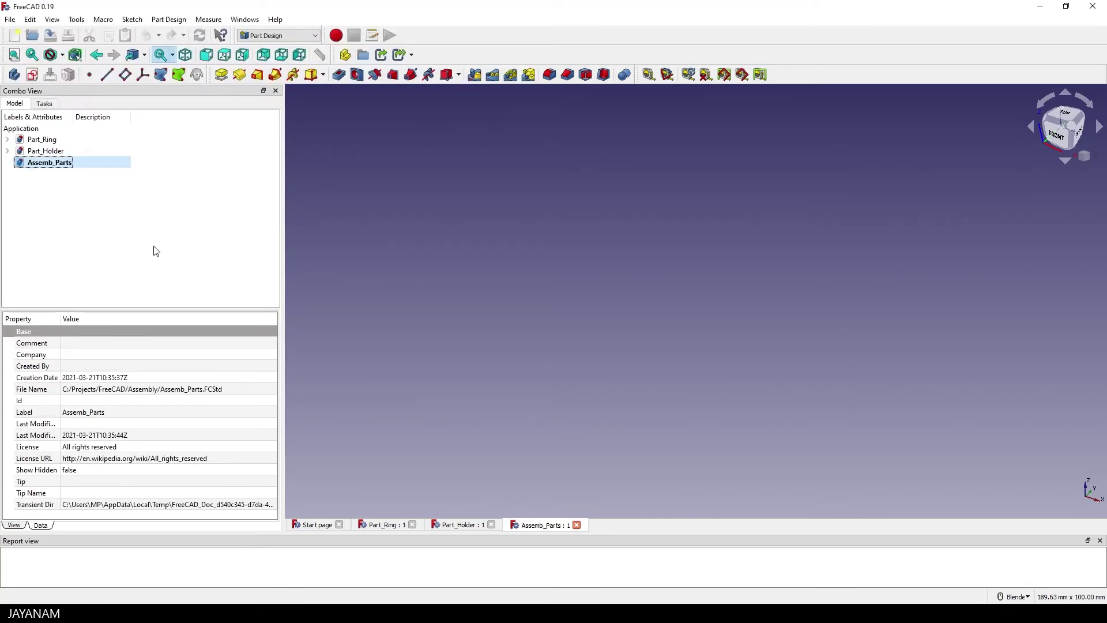
click(272, 35)
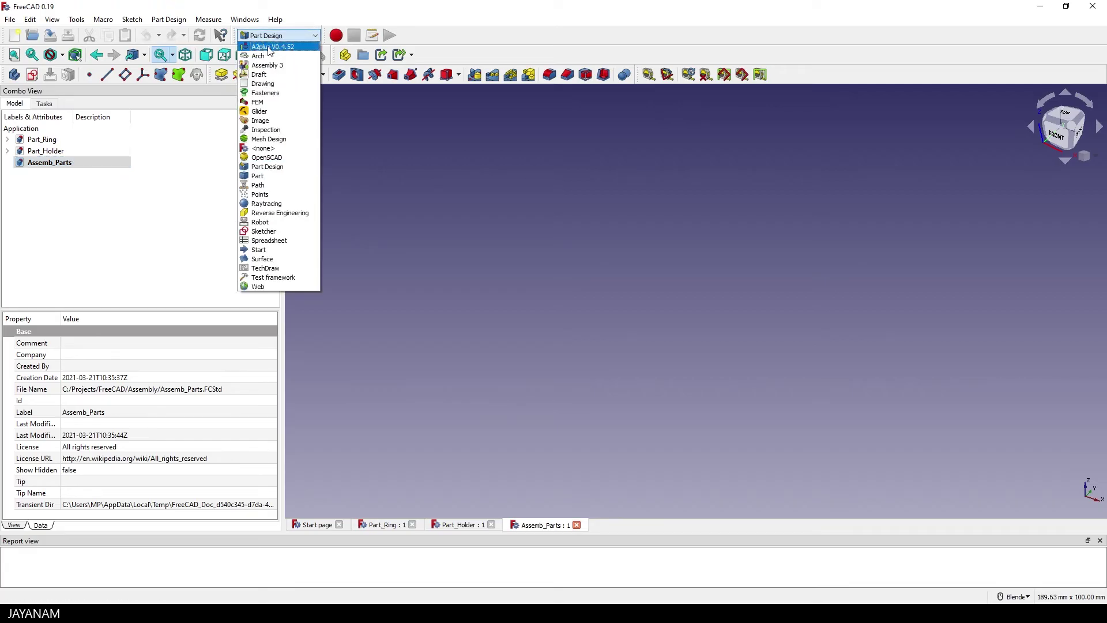
click(272, 47)
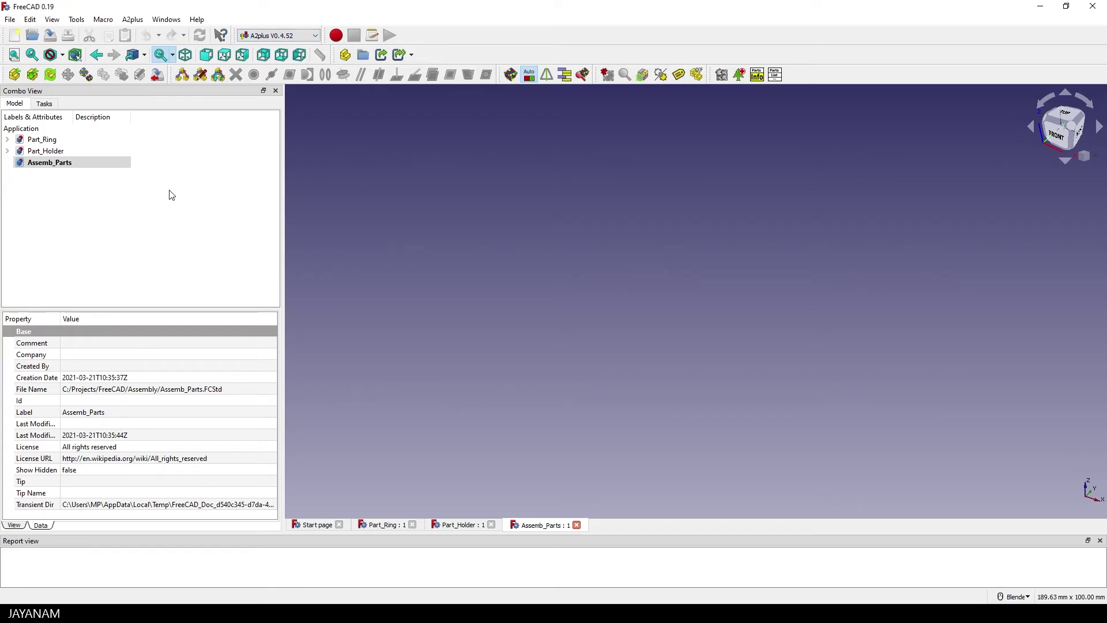
click(76, 19)
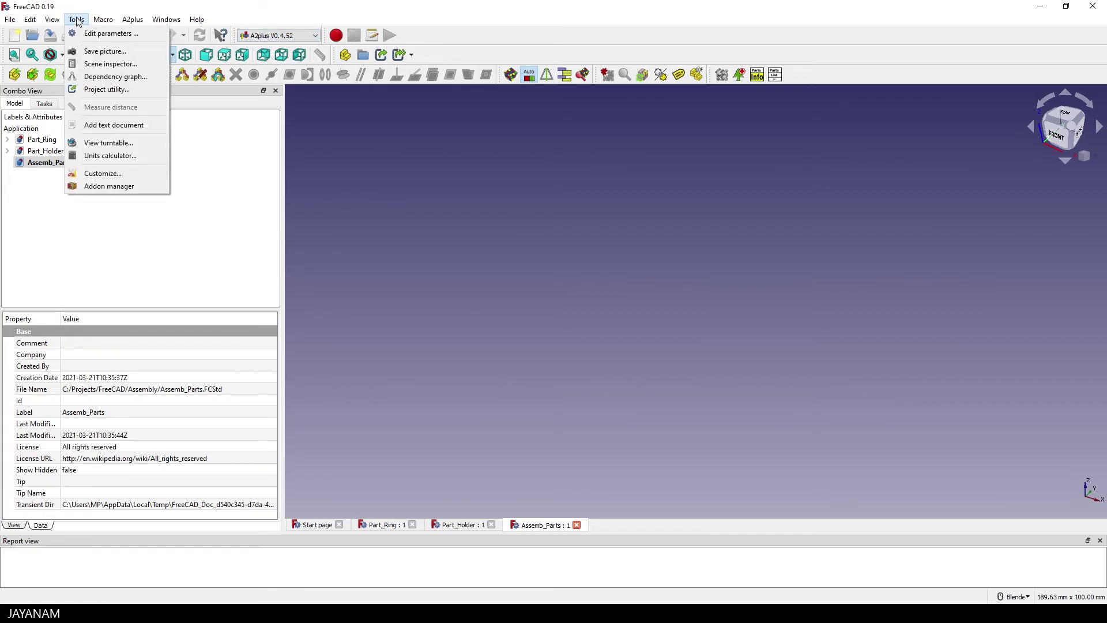
click(96, 186)
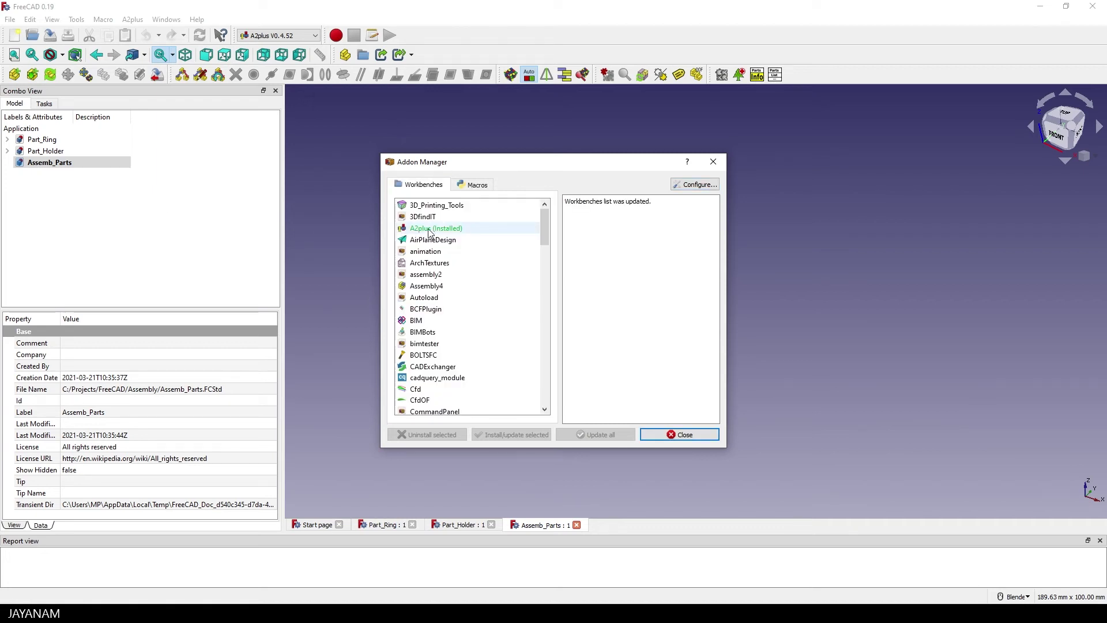
click(428, 230)
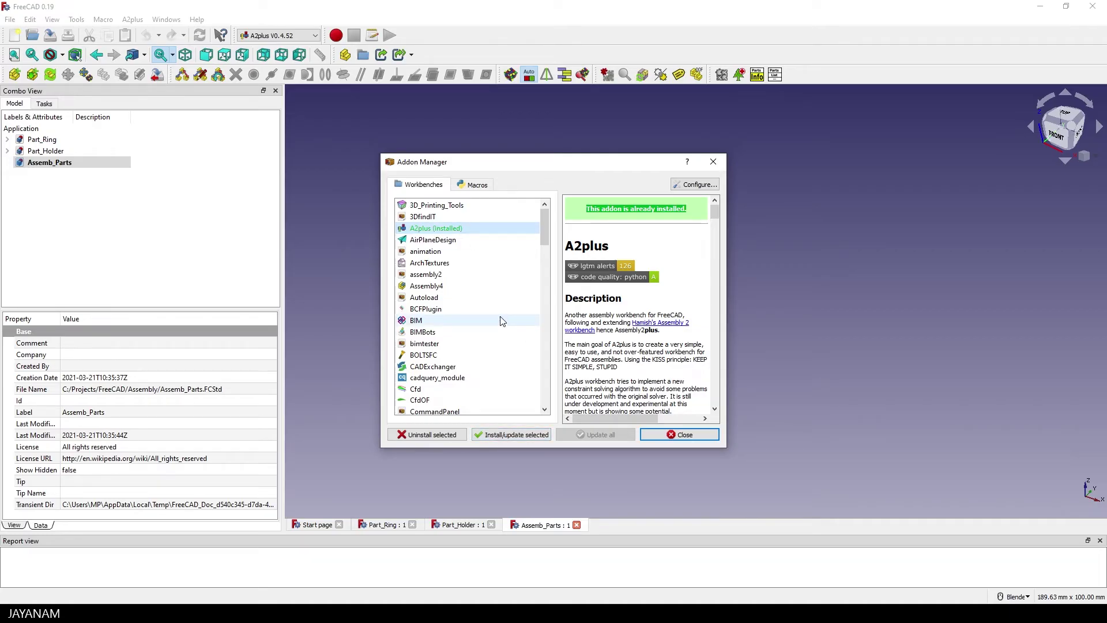
click(679, 436)
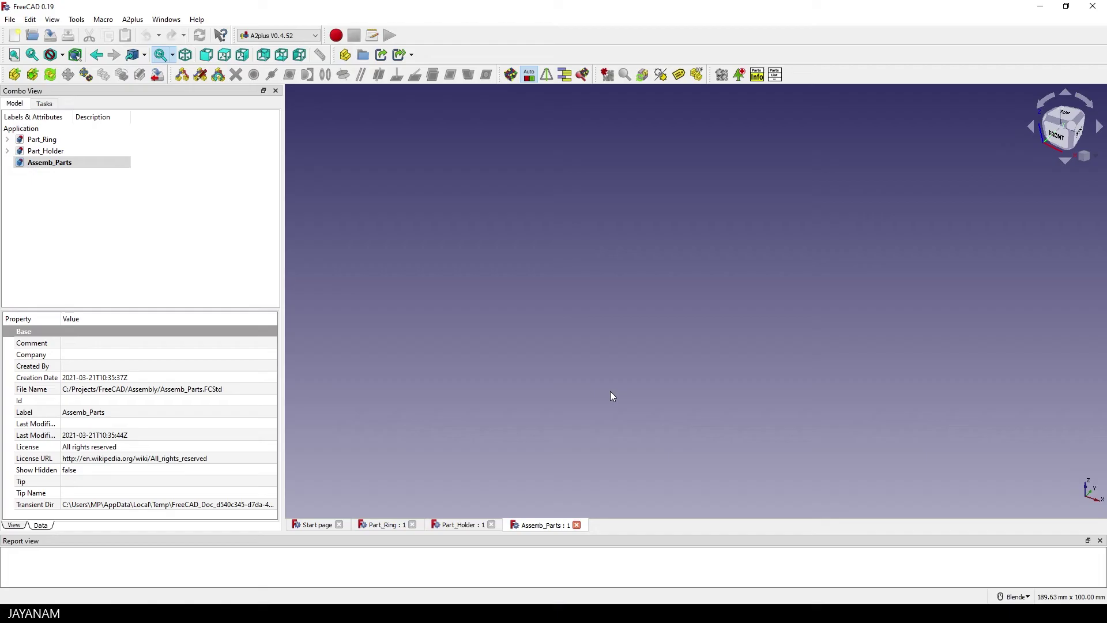
- Import Part_Holder.FCStd into the Assemb_Parts assembly
click(57, 163)
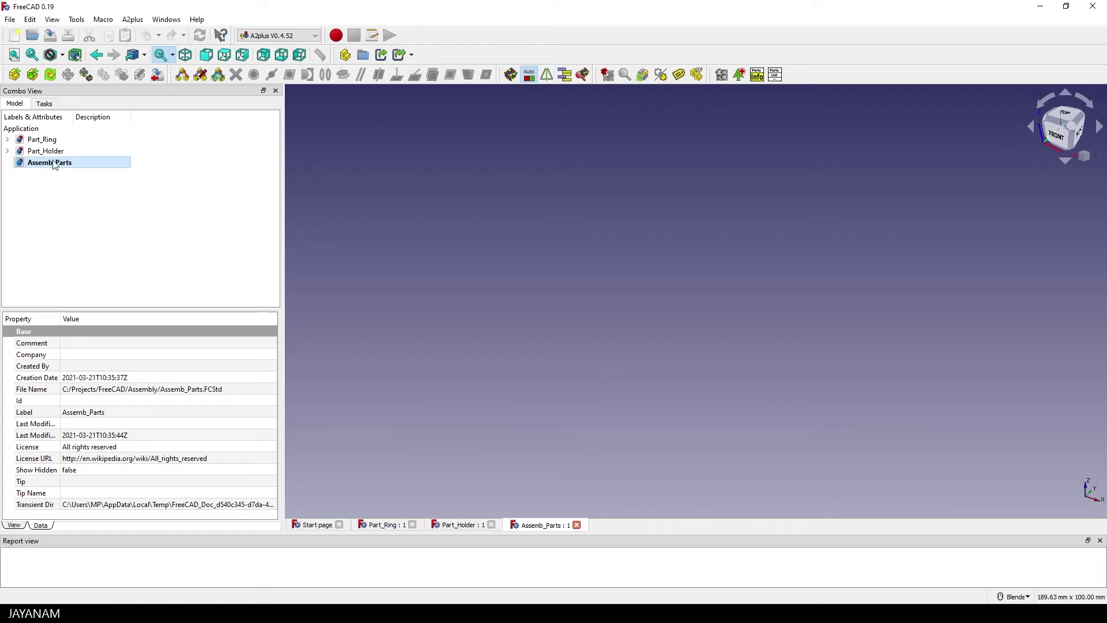
click(14, 76)
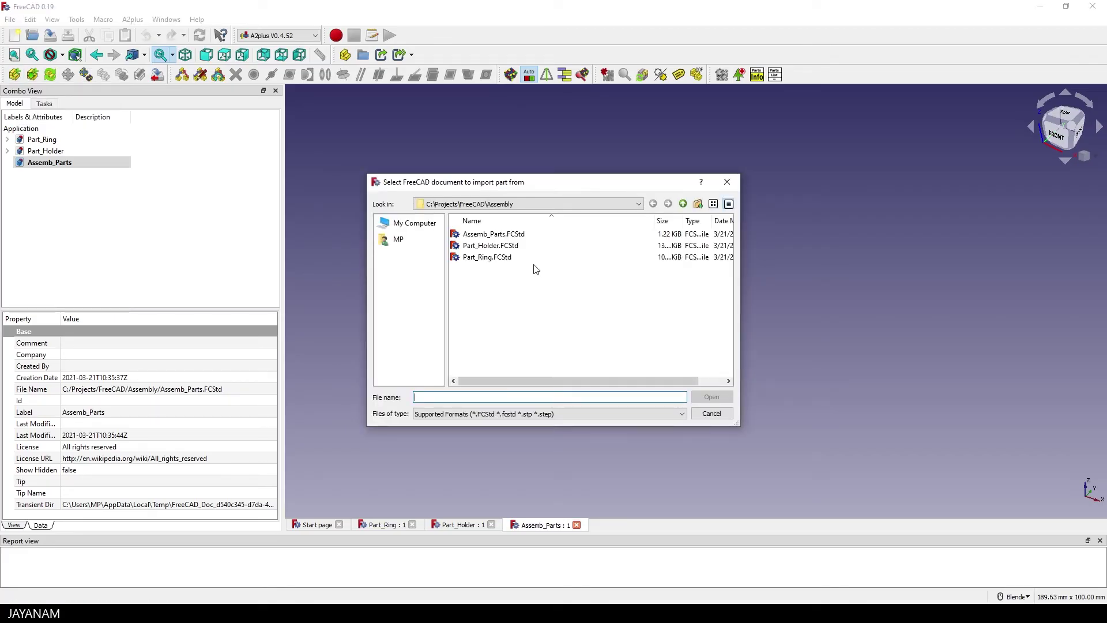
click(491, 250)
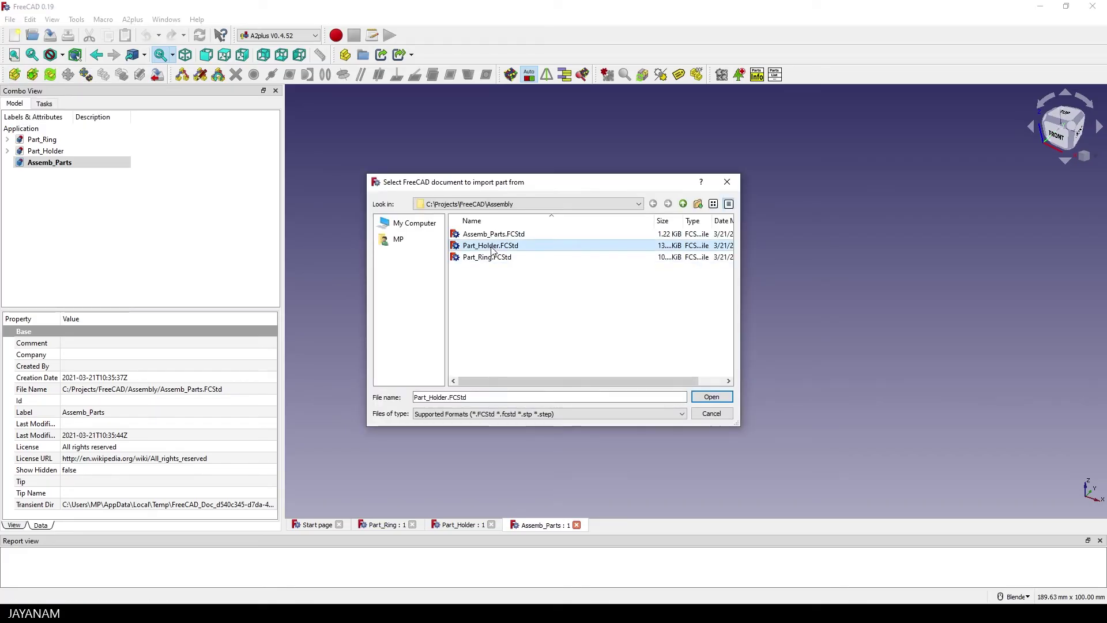
click(712, 396)
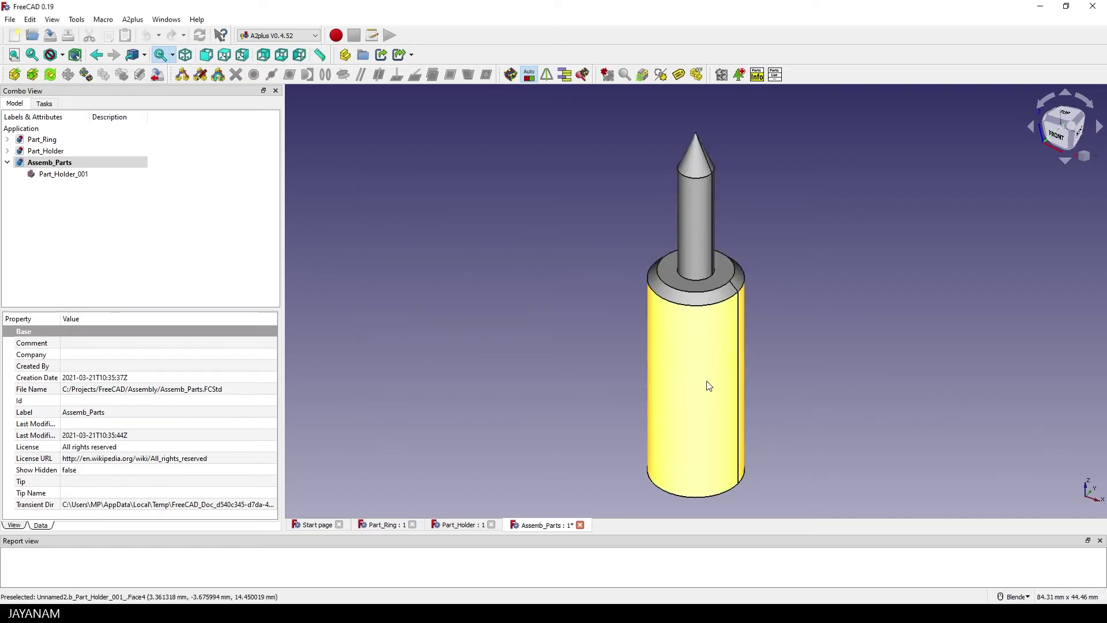
shift+middle_drag(871, 358, 782, 344)
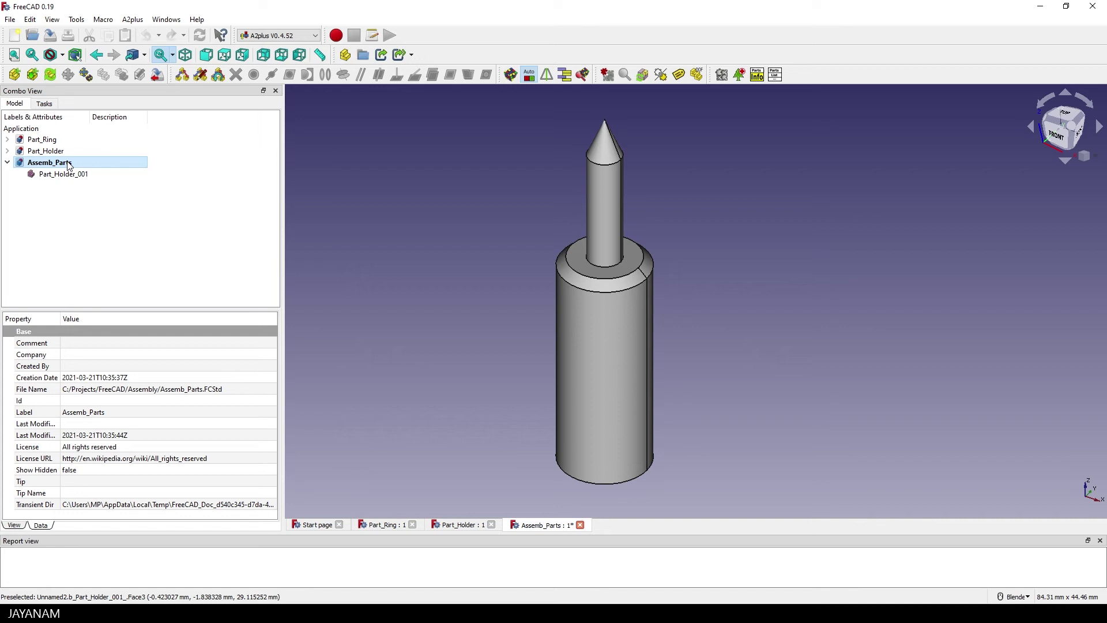
- Import Part_Ring.FCStd as the second assembly component
click(14, 75)
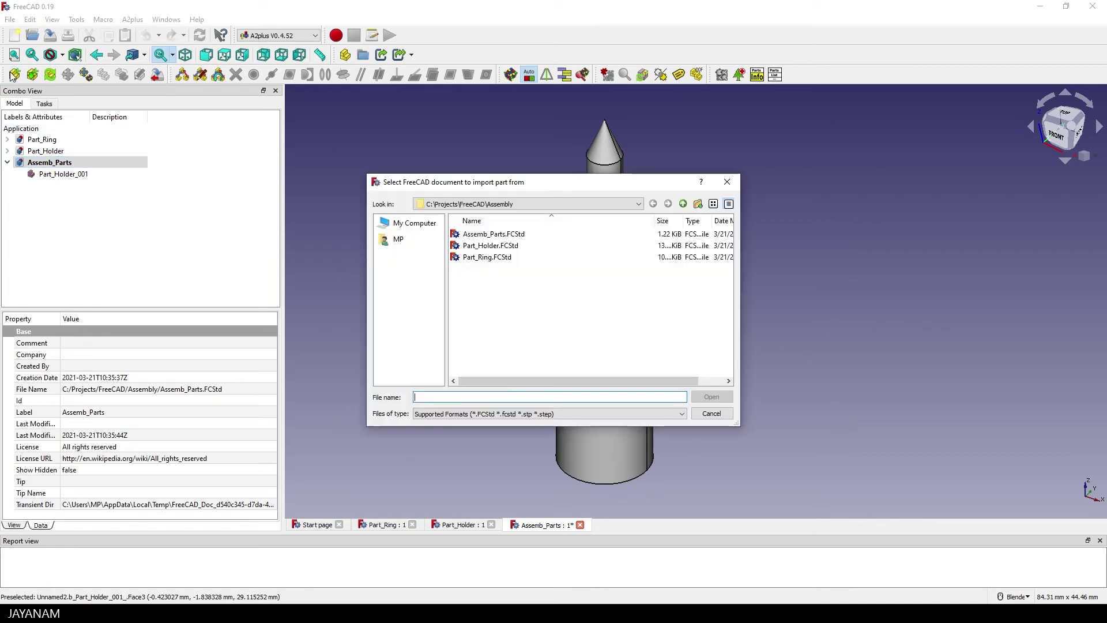
click(483, 257)
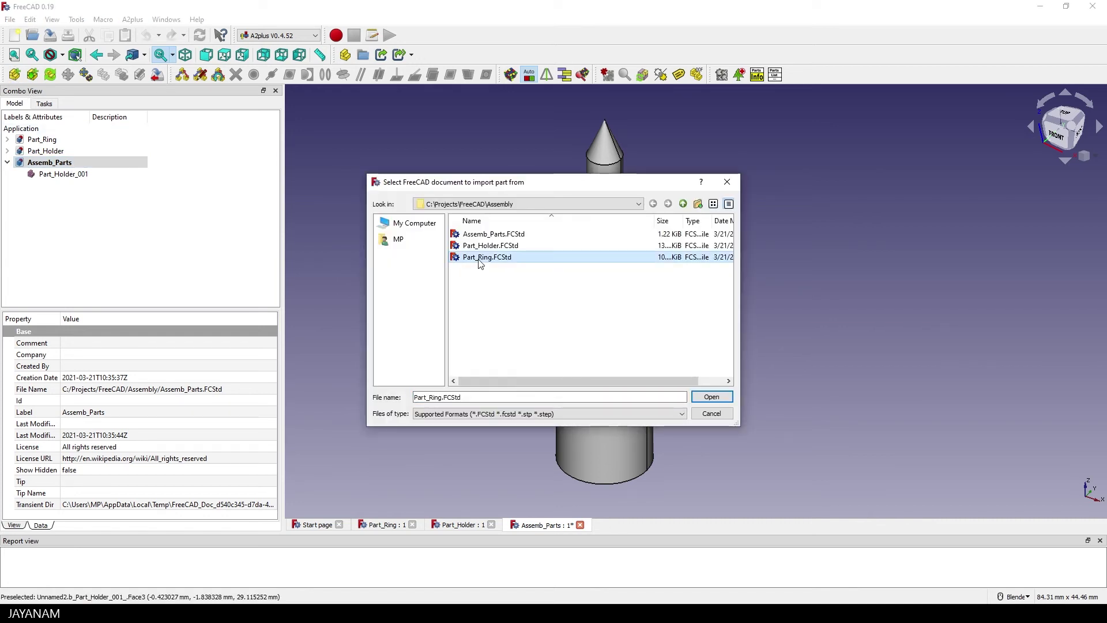
click(713, 397)
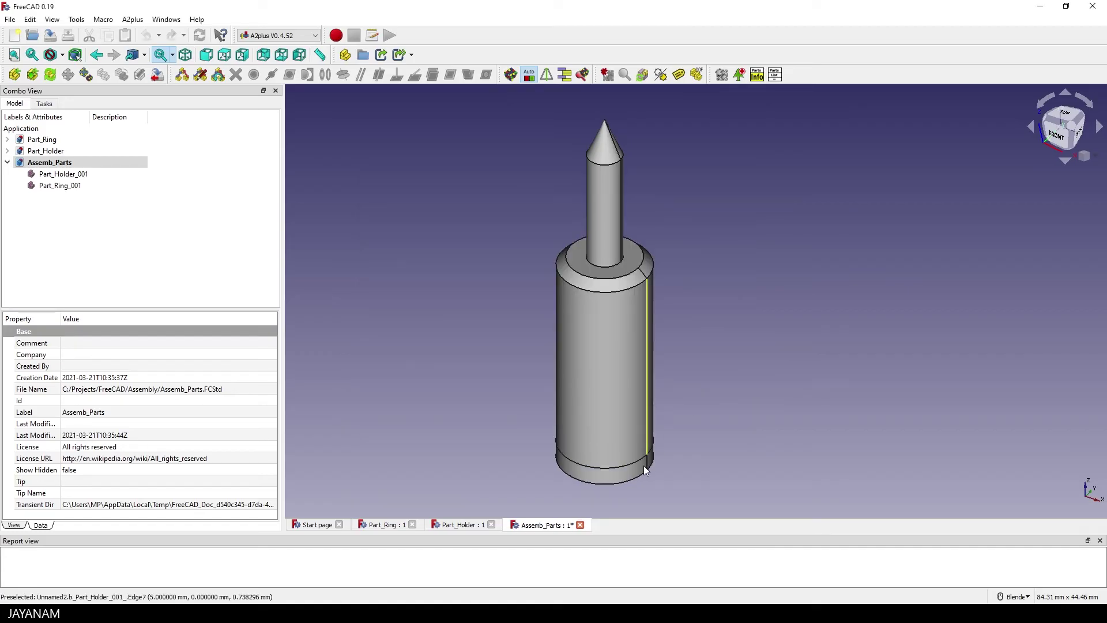
middle_drag(632, 473, 730, 336)
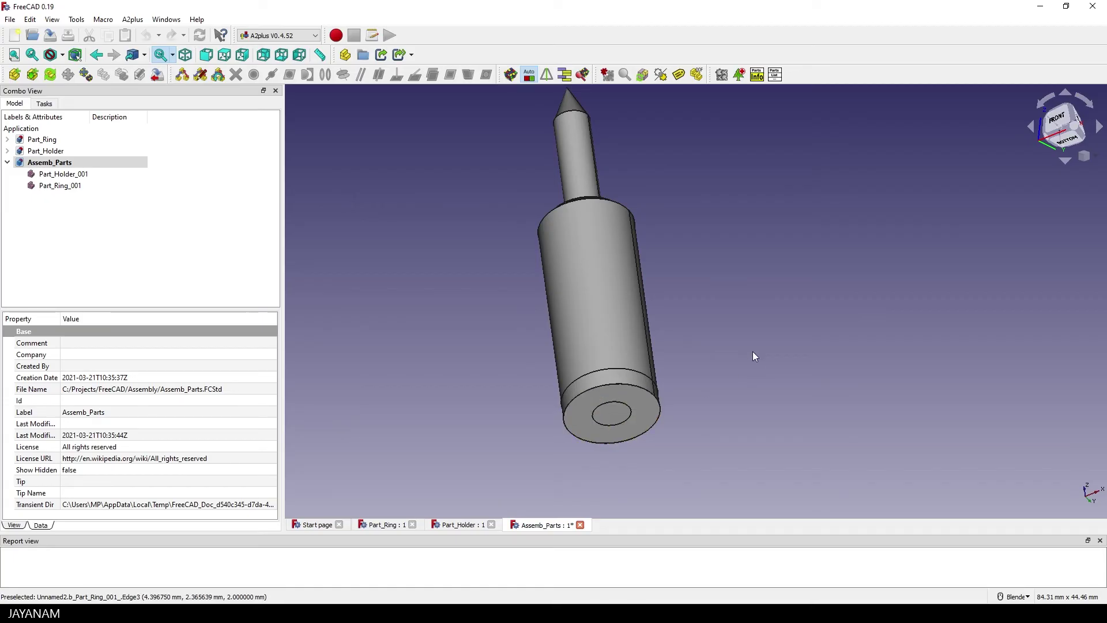
- Set Part_Ring_001's placement position z to -1 mm
middle_drag(752, 351, 759, 361)
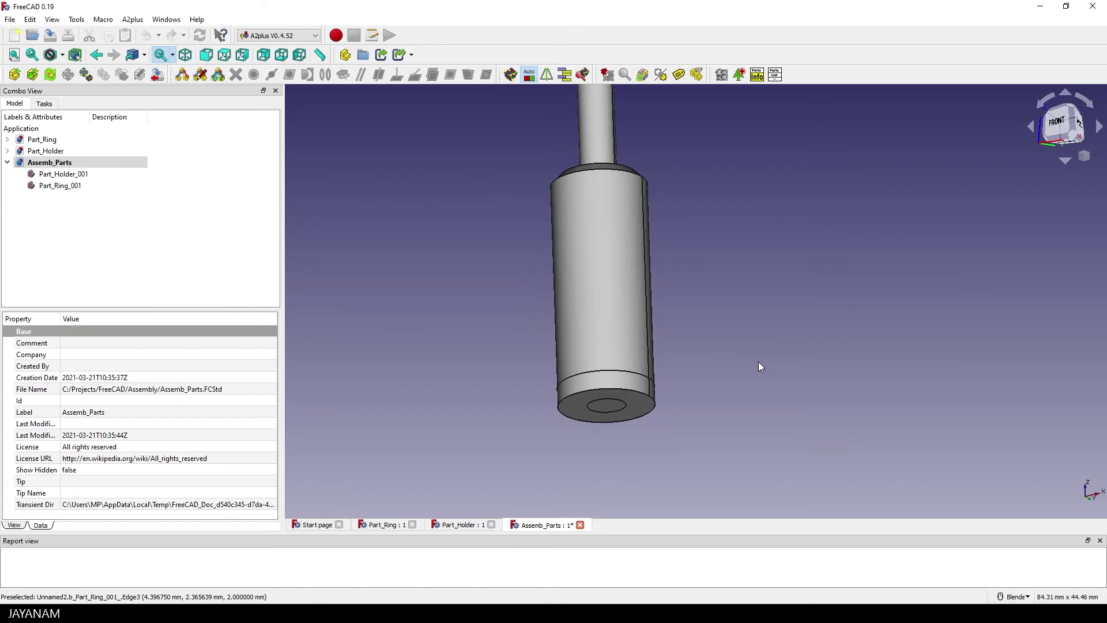
click(60, 186)
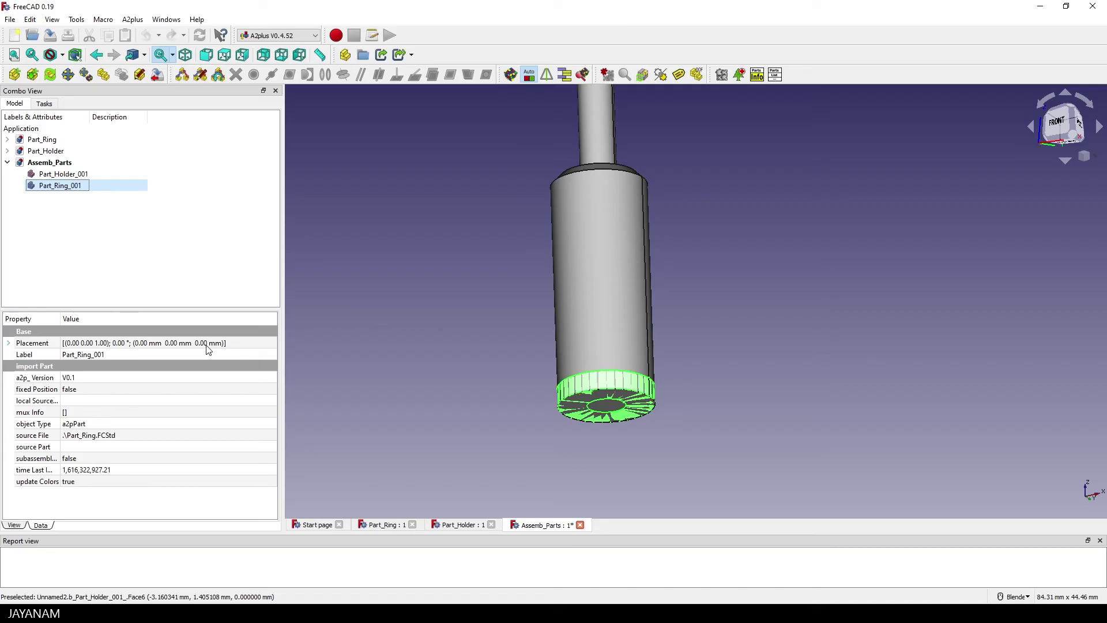
click(9, 343)
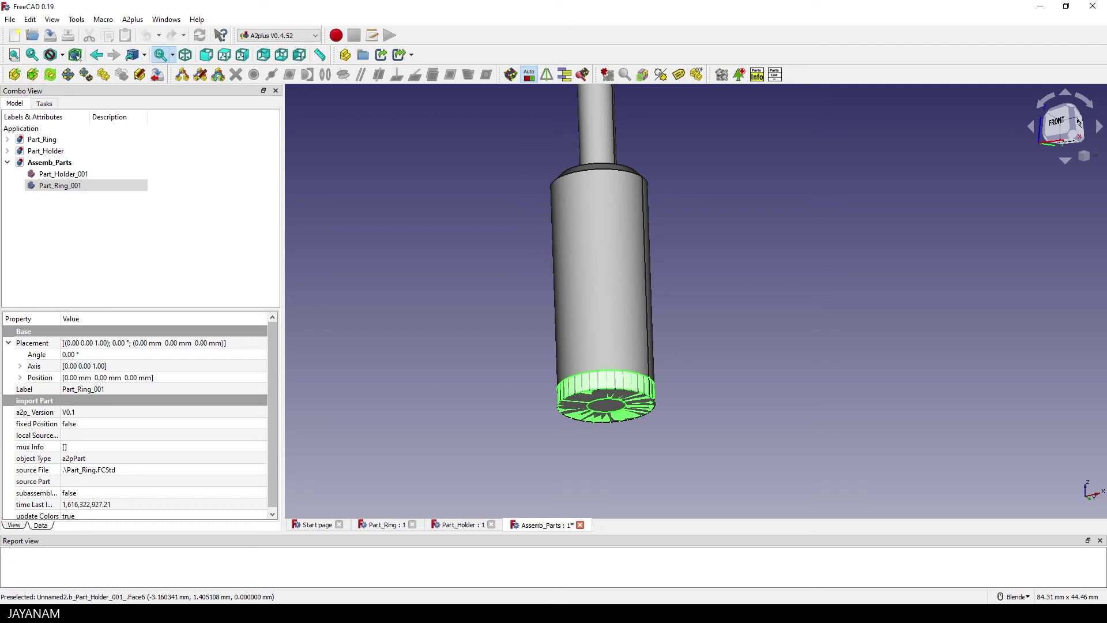
click(21, 378)
click(235, 411)
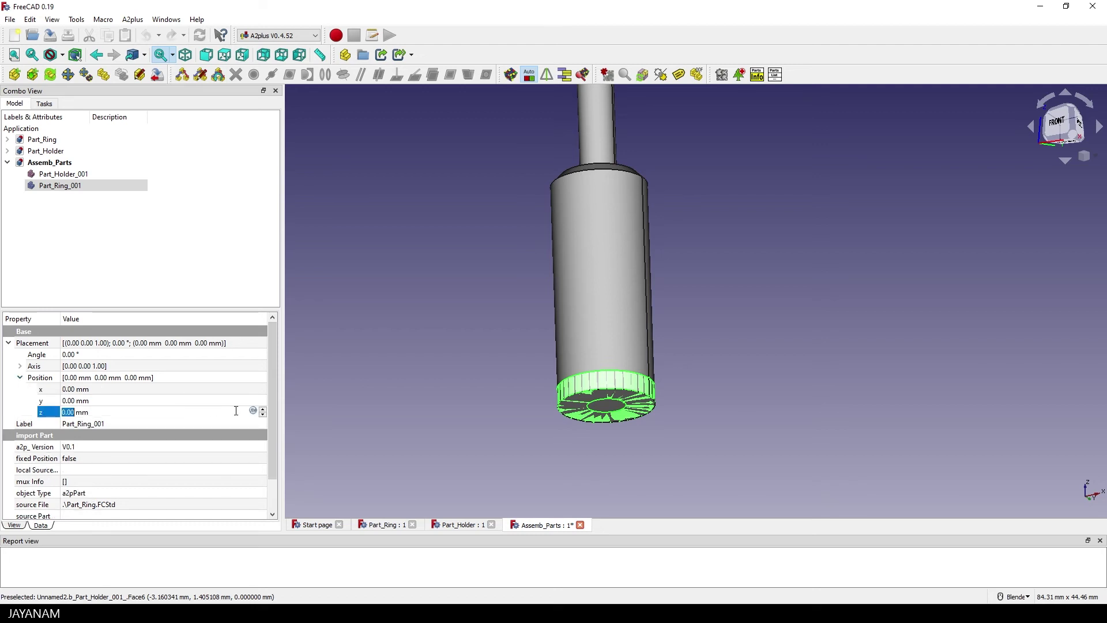
click(262, 415)
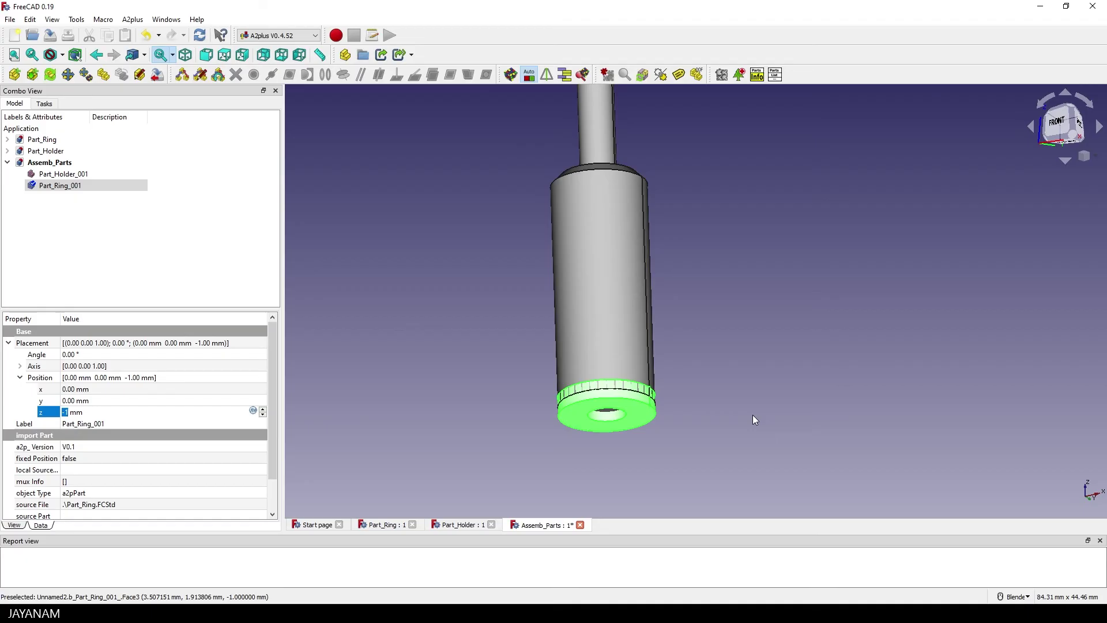
- Select the ring's bottom face together with the holder's shoulder face
click(638, 421)
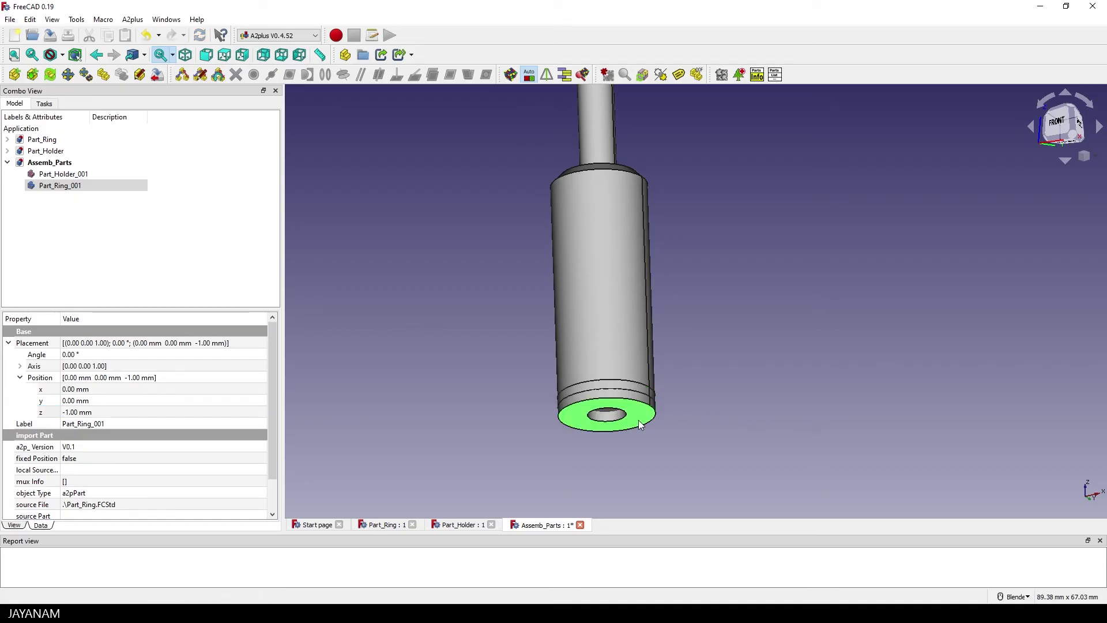
middle_drag(790, 260, 650, 344)
ctrl+click(554, 222)
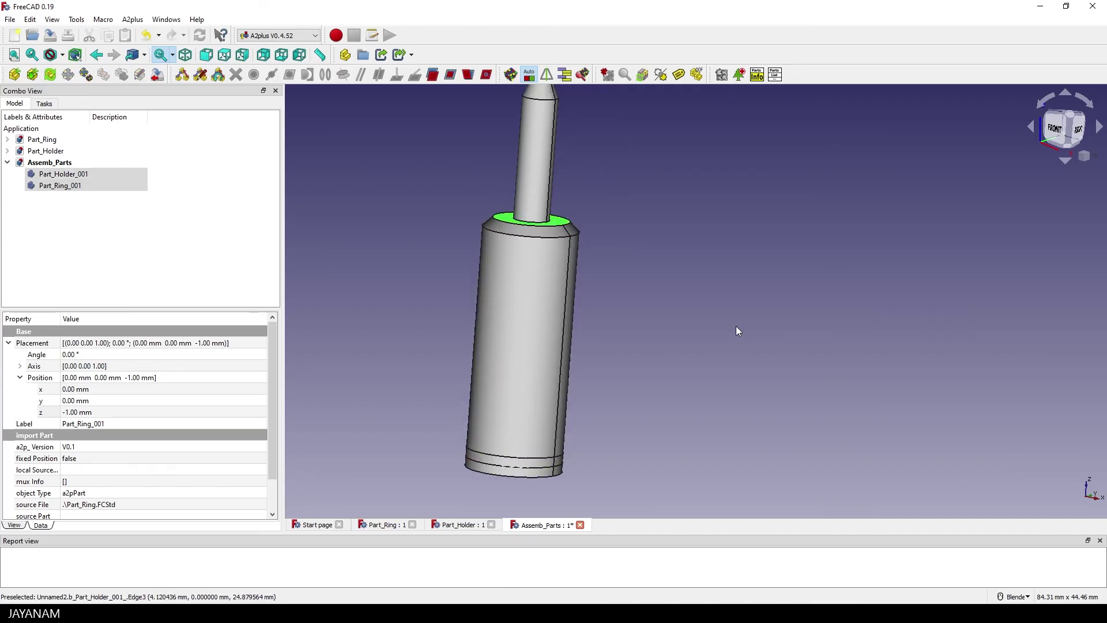
middle_drag(696, 309, 684, 340)
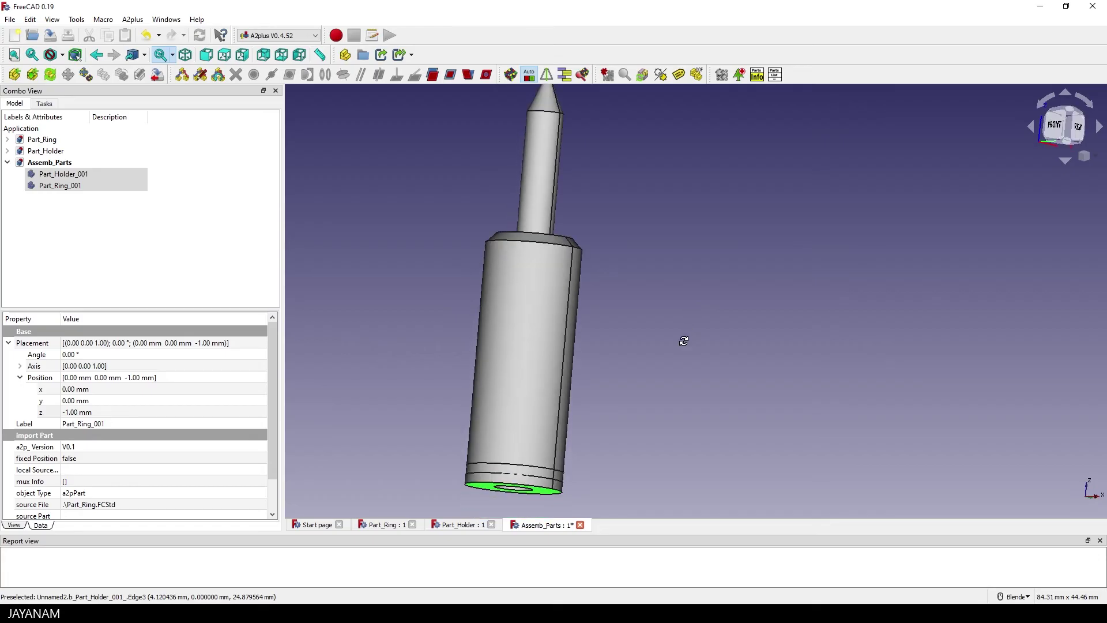
- Constrain the two faces with an A2plus plane-coincident constraint, opposed direction, 0 mm offset
click(450, 76)
drag(509, 179, 783, 177)
click(603, 336)
key(1)
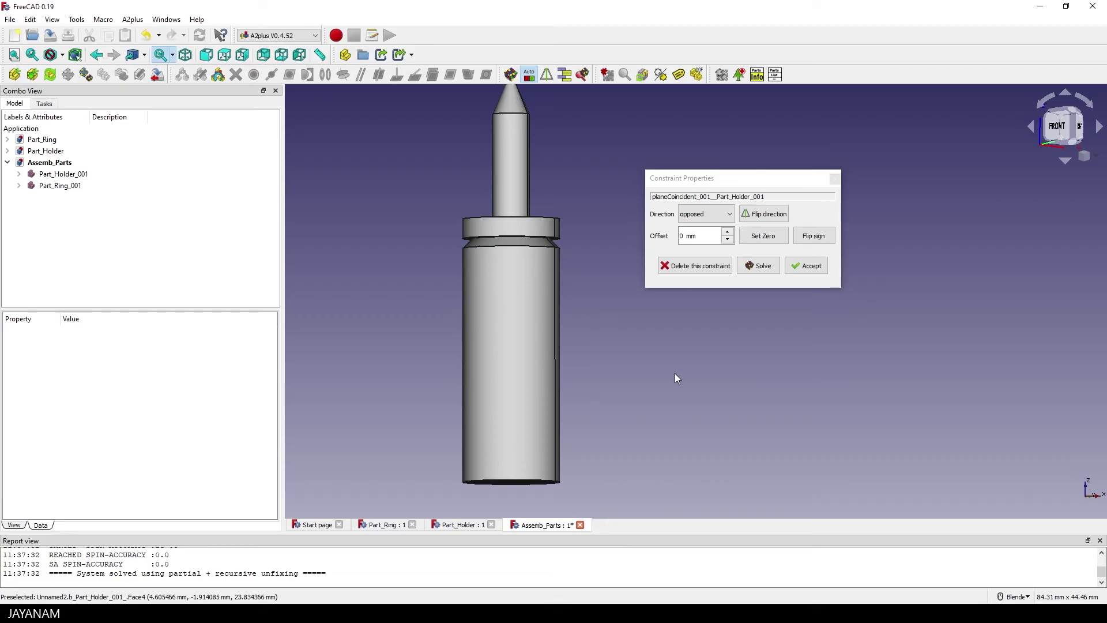
click(806, 268)
mouse_move(725, 277)
middle_down()
mouse_move(717, 281)
mouse_move(742, 294)
mouse_move(722, 280)
middle_up()
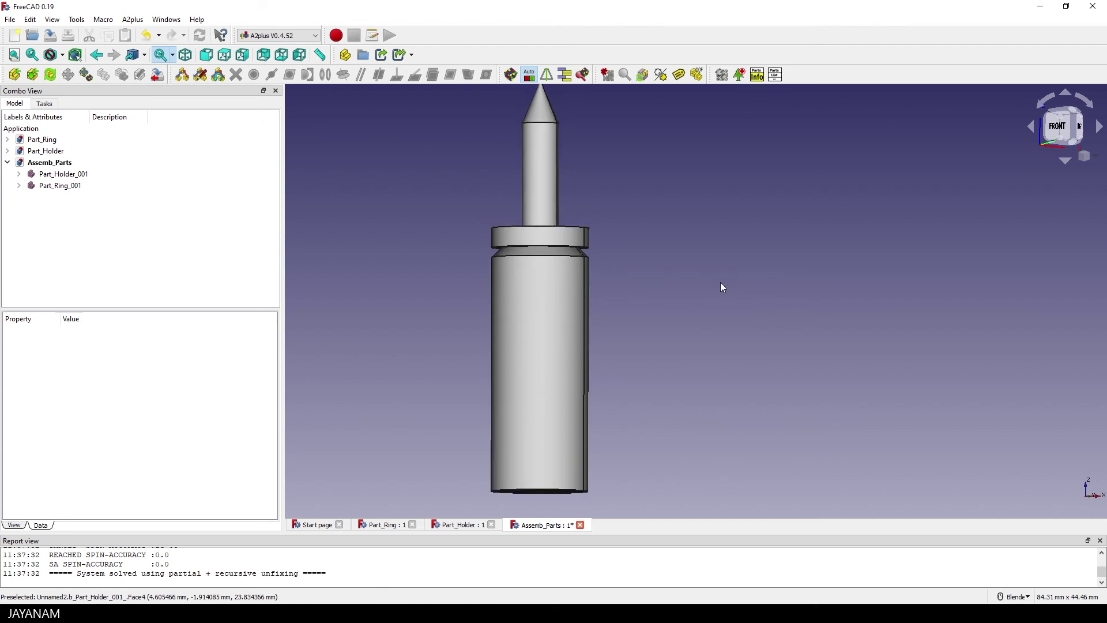
mouse_move(696, 271)
middle_down()
mouse_move(692, 247)
mouse_move(692, 276)
middle_up()
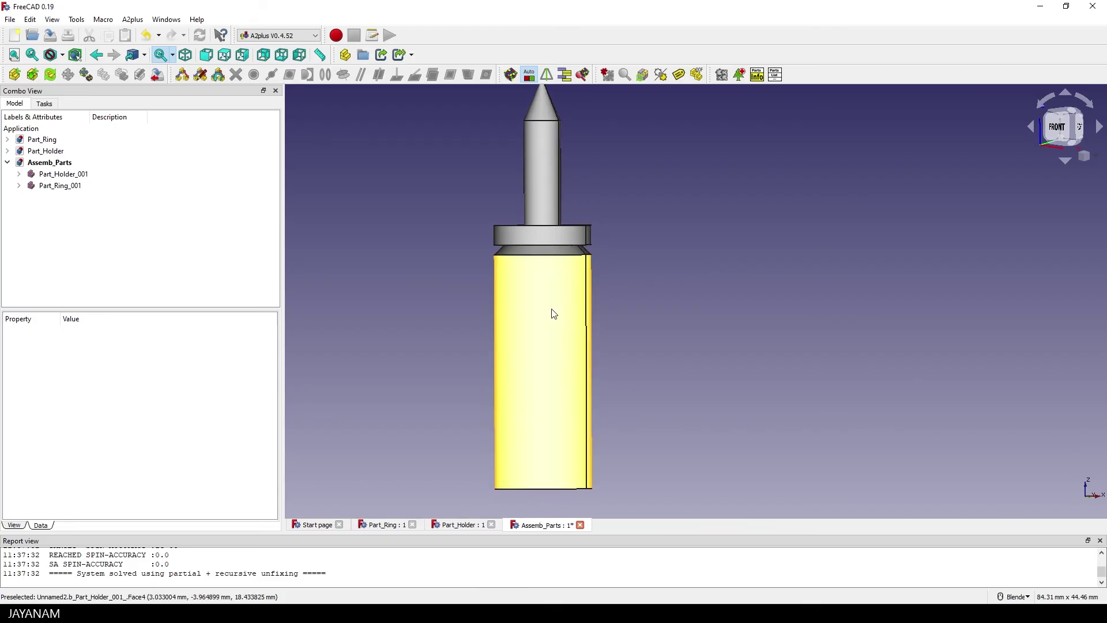
- Change the holder sketch's 25 mm base dimension to 10 mm and close the sketch
click(7, 151)
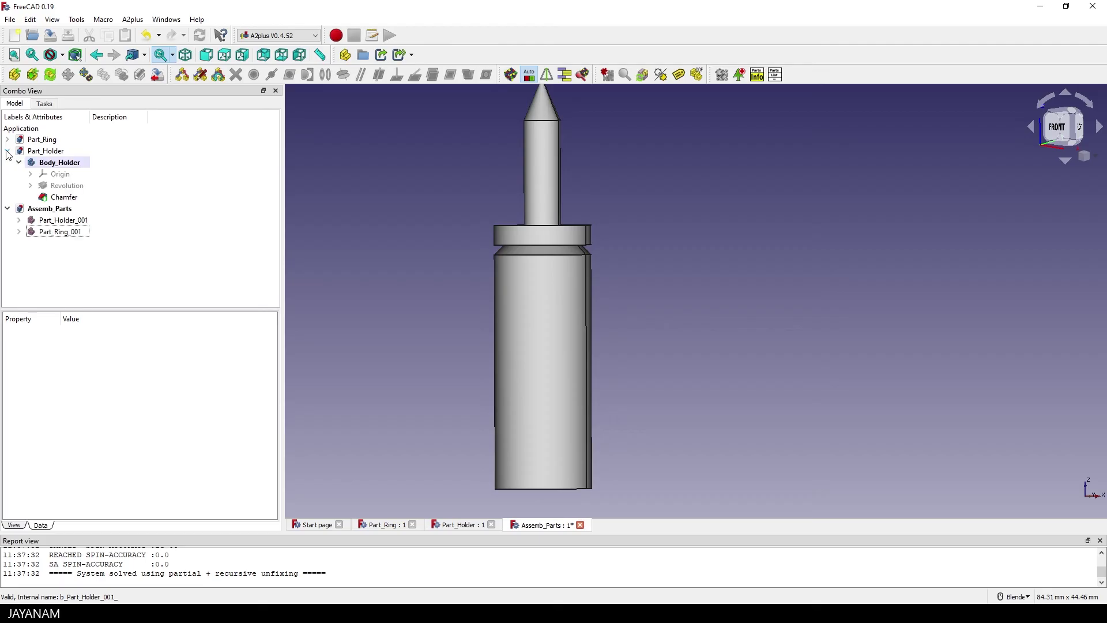
click(57, 198)
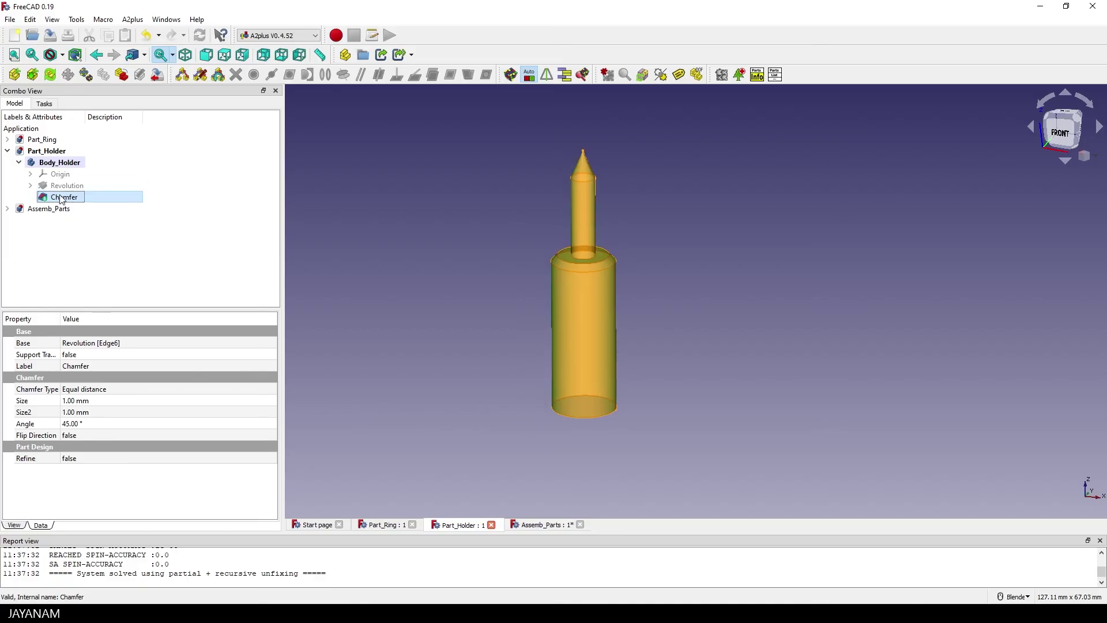
click(30, 185)
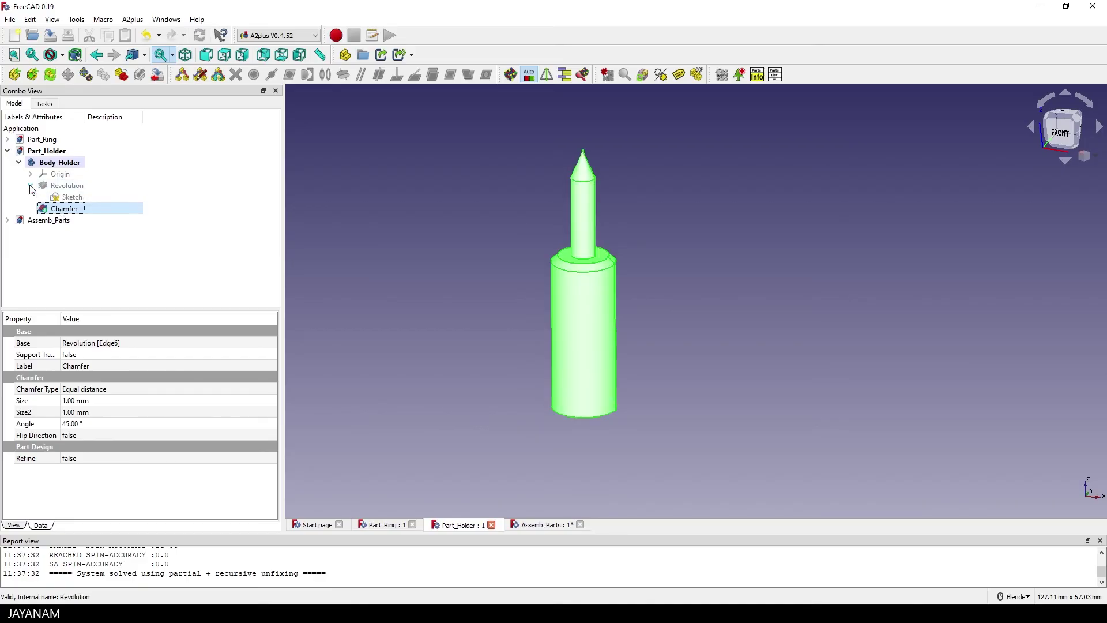
double_click(72, 198)
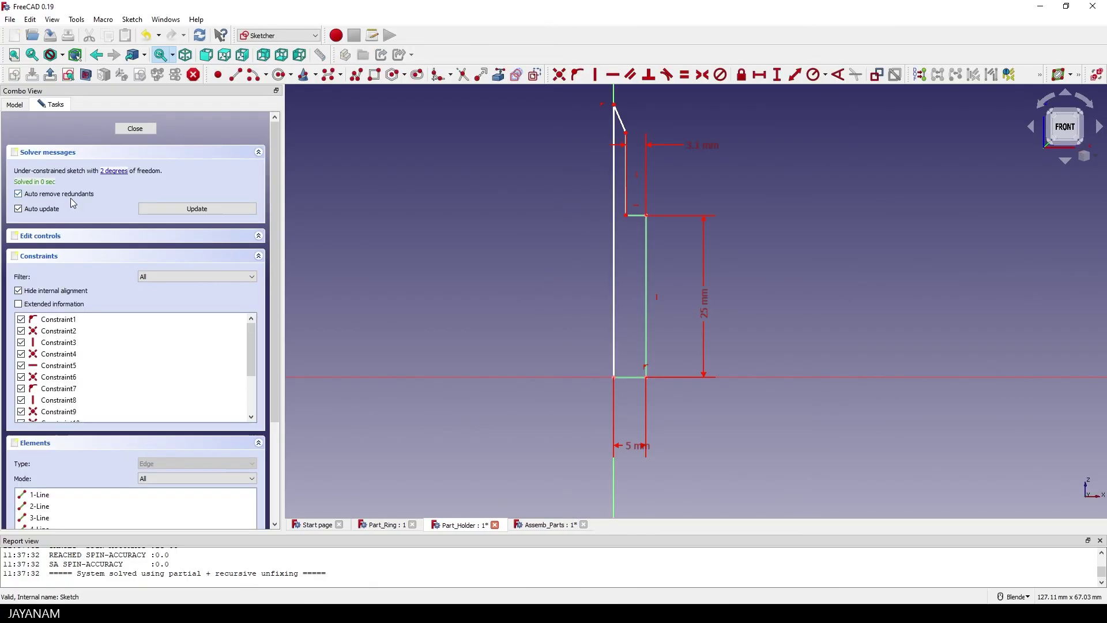
double_click(706, 305)
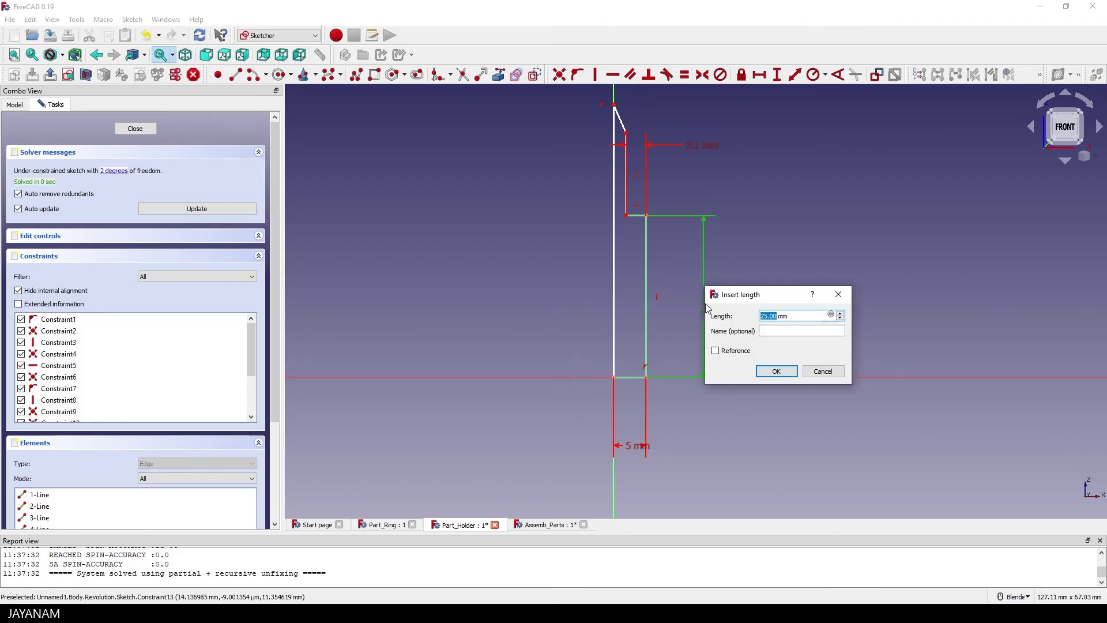
text(1)
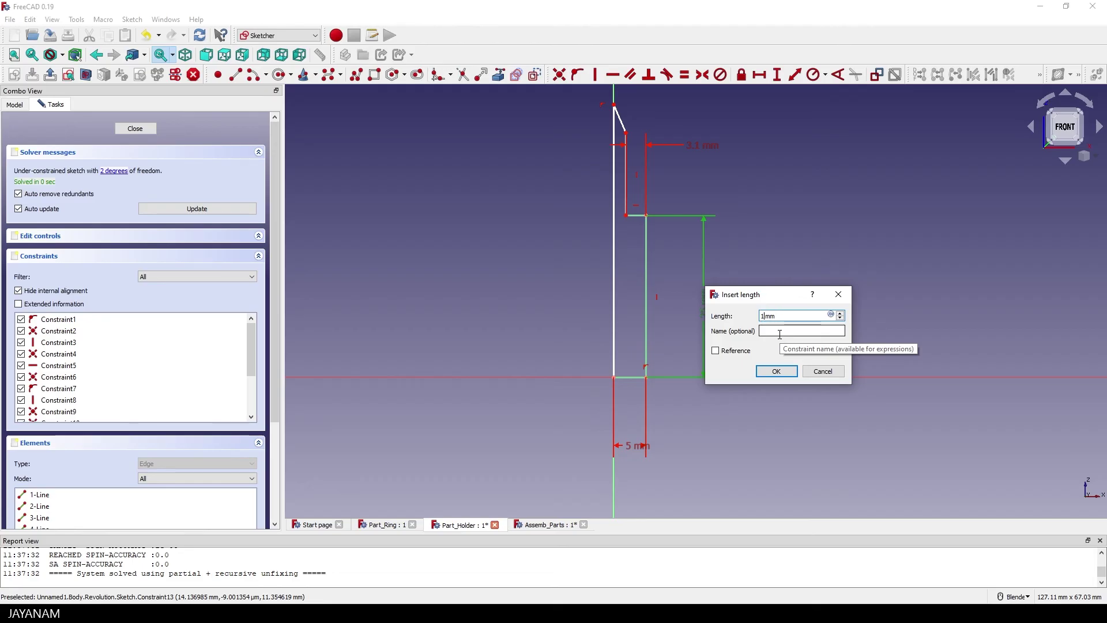
text(0)
click(777, 372)
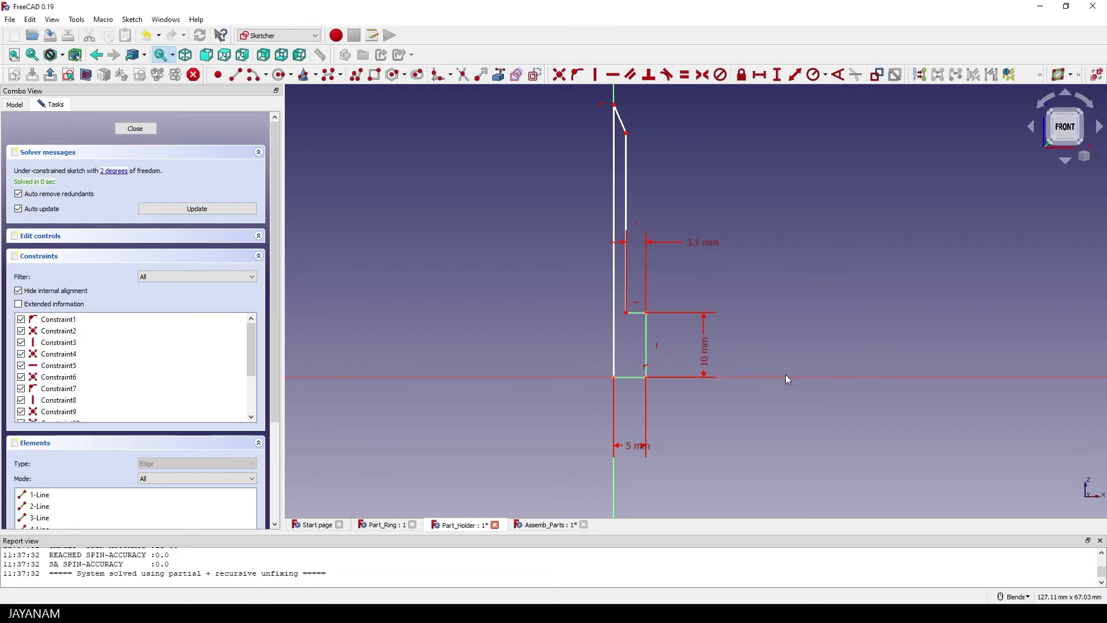
click(132, 131)
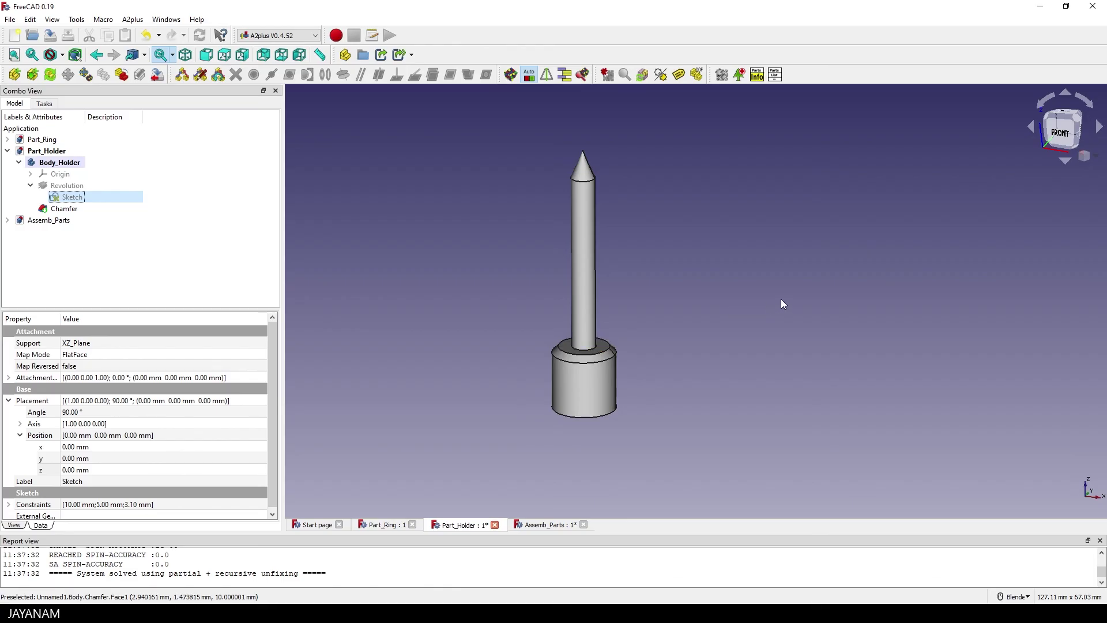
- In Assemb_Parts, save all documents and update imported parts to show the 10 mm base
double_click(57, 221)
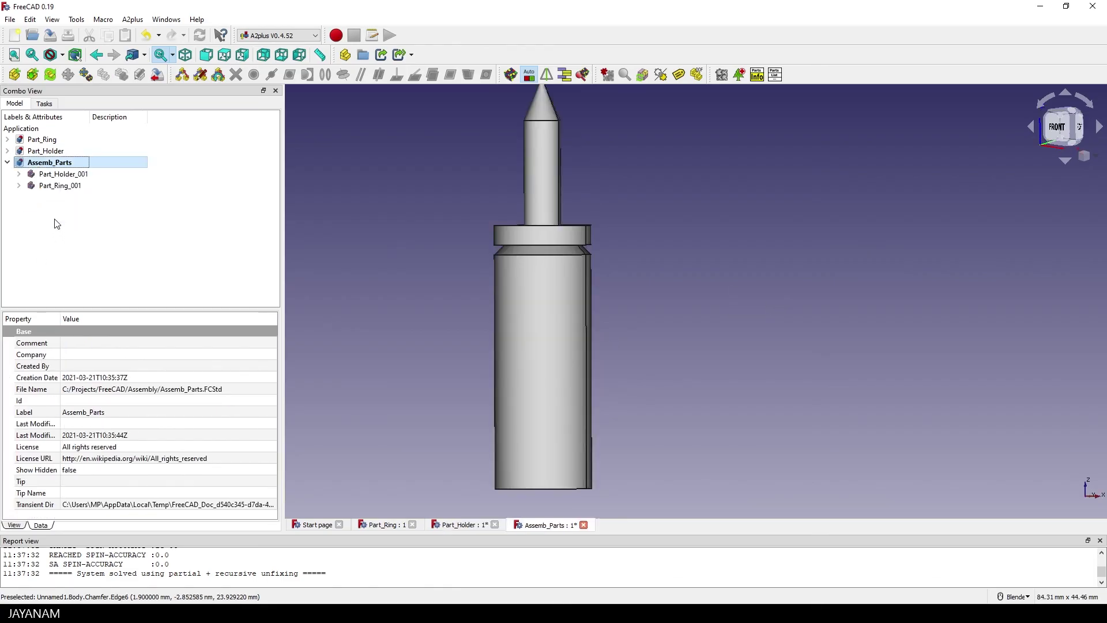
scroll(381, 267, down, 2)
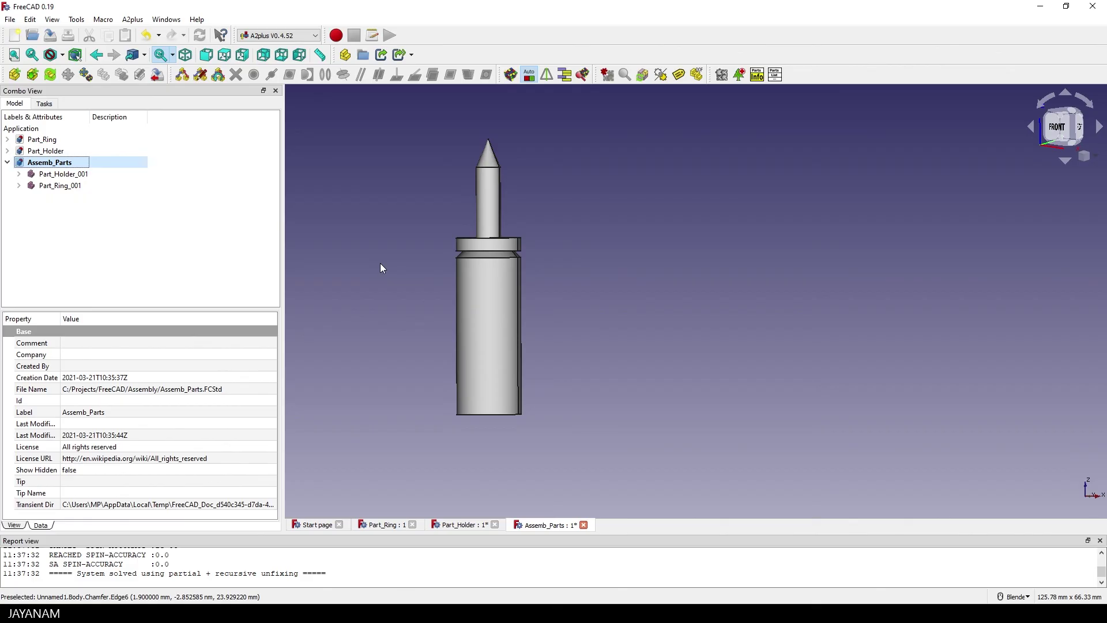
shift+middle_drag(383, 265, 425, 274)
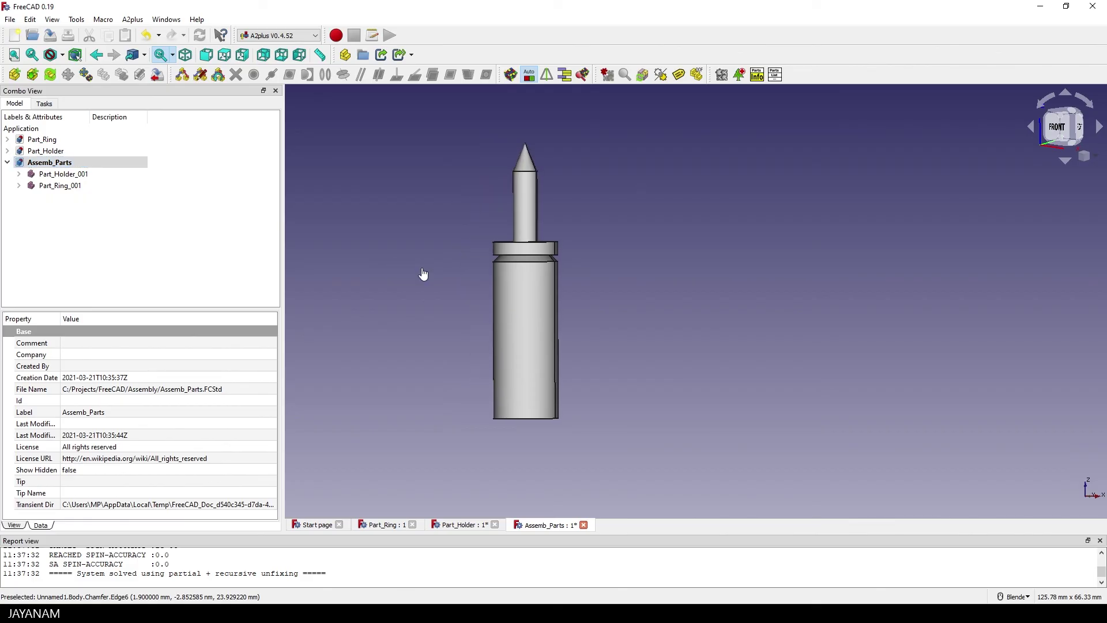
click(50, 75)
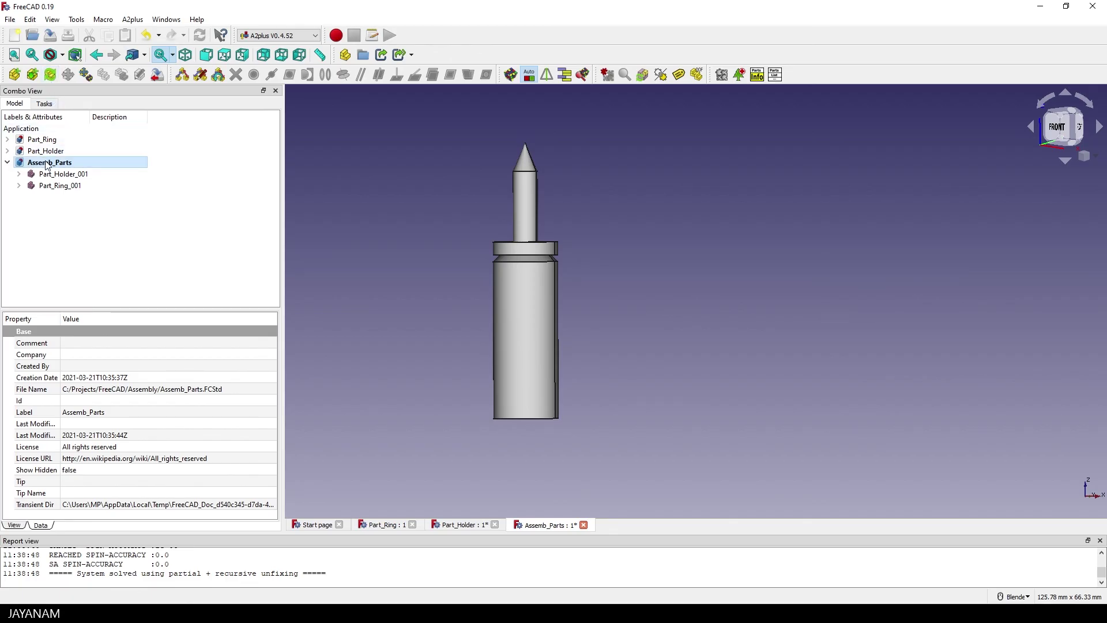
click(10, 19)
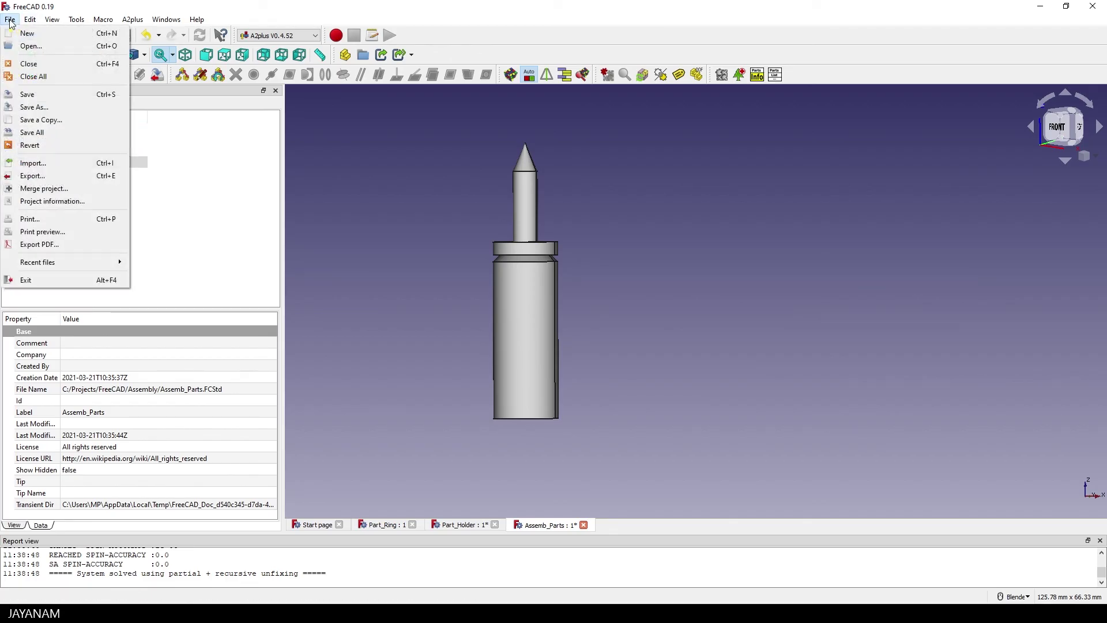
click(33, 132)
click(51, 76)
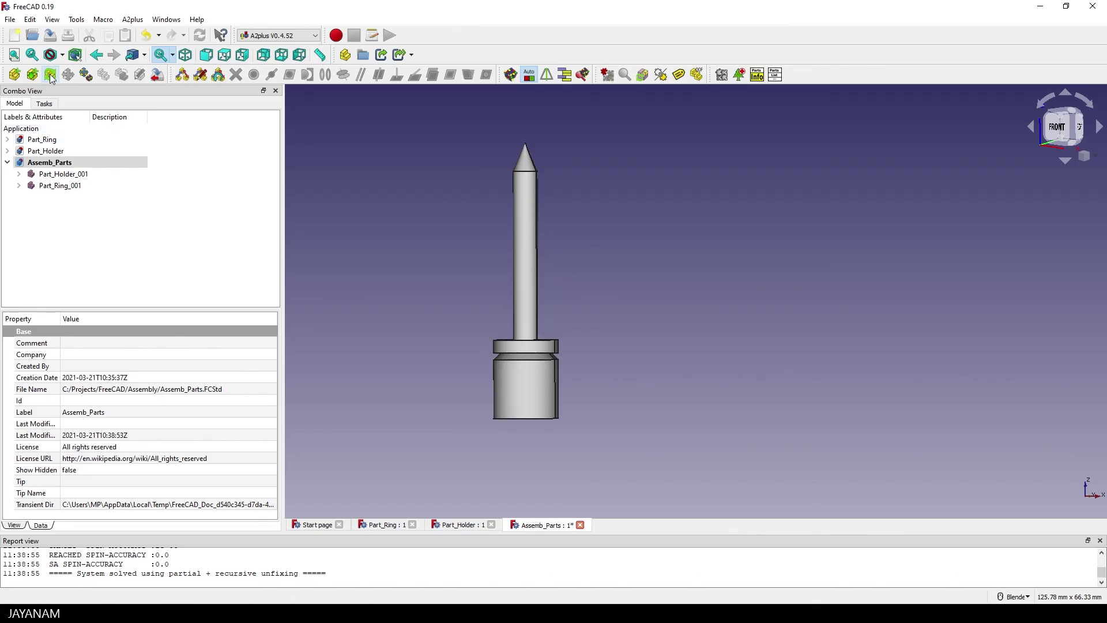
middle_drag(677, 261, 715, 295)
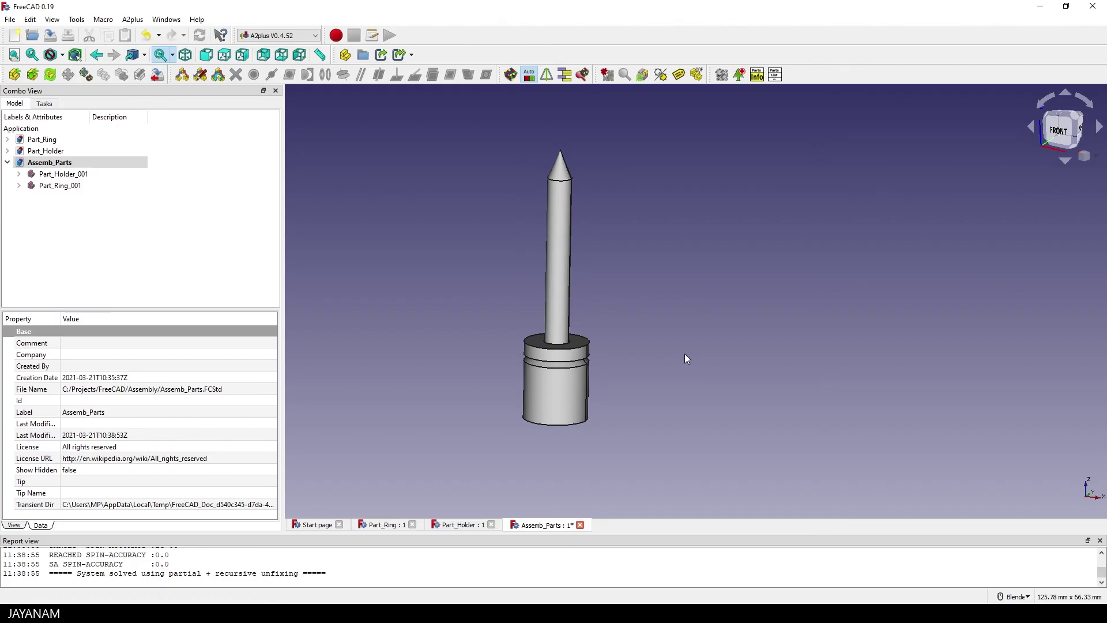
middle_drag(670, 344, 656, 314)
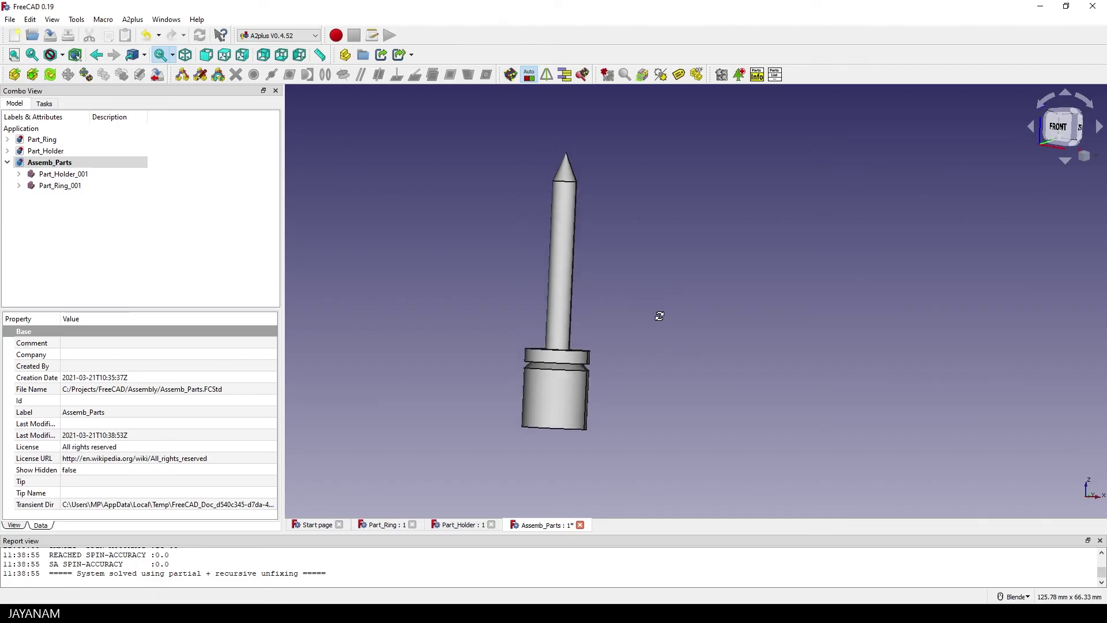
- Apply Random color to the holder part and then the ring part, then clear the selection
click(563, 322)
right_click(563, 317)
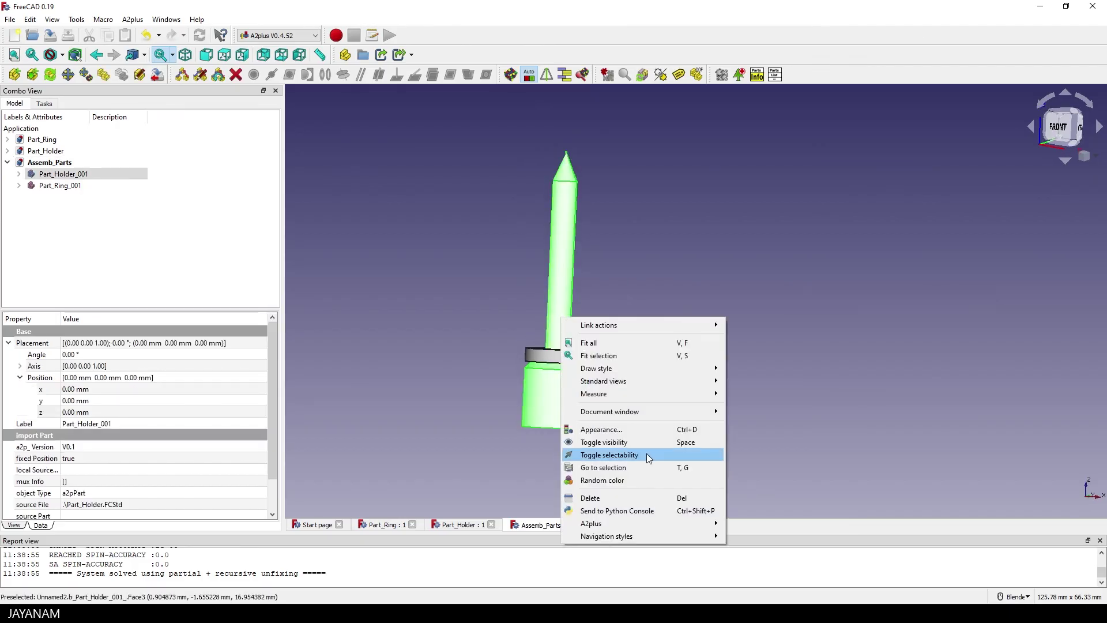
click(628, 480)
click(554, 353)
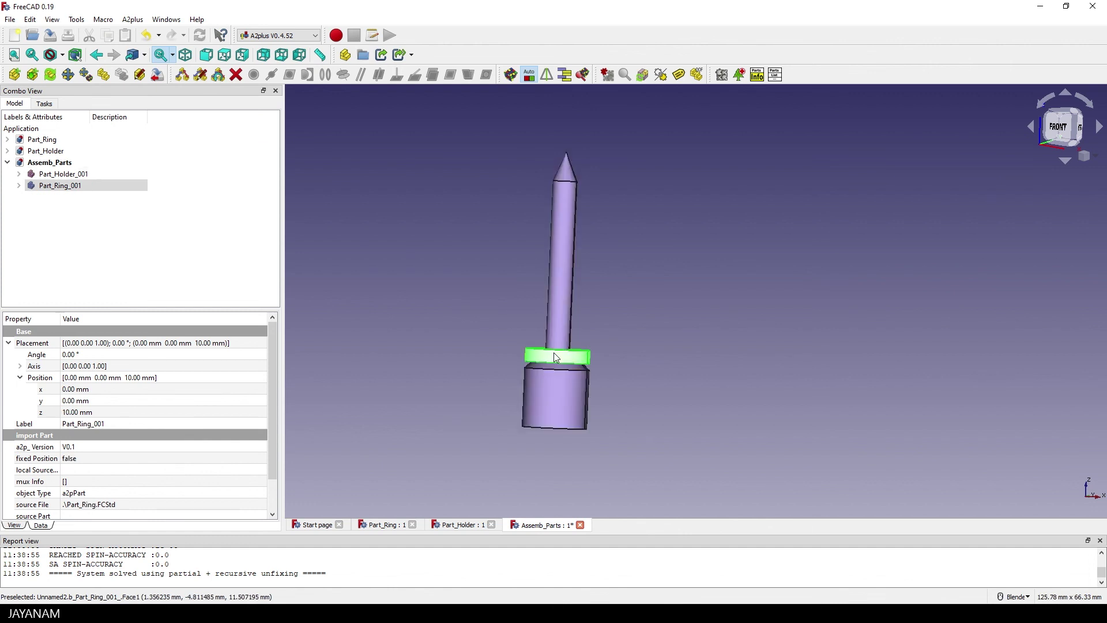
right_click(554, 353)
click(624, 513)
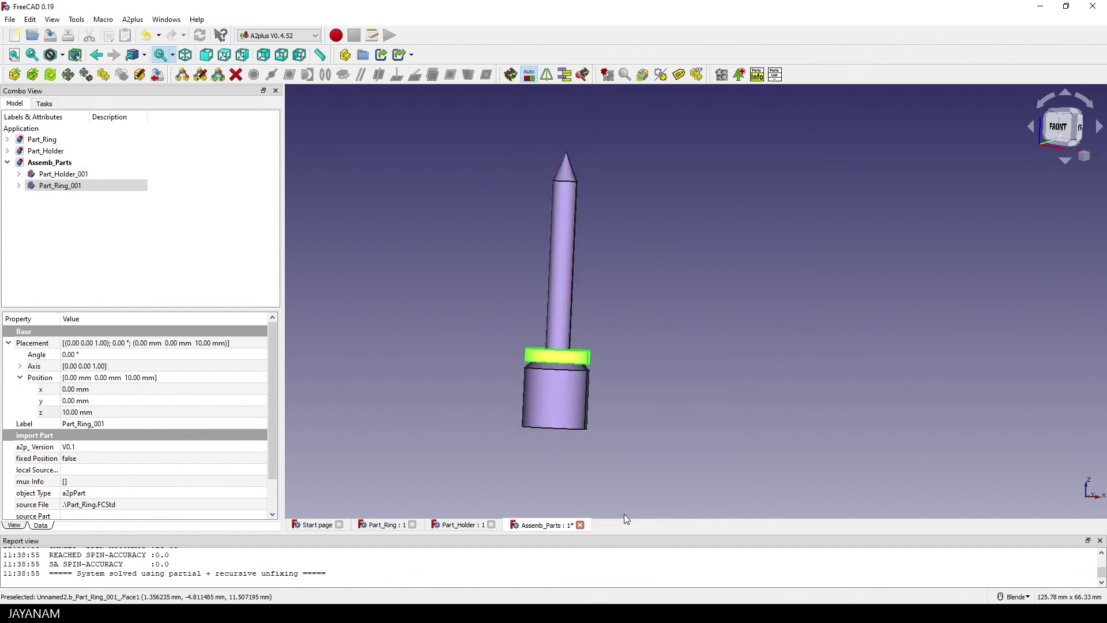
click(657, 321)
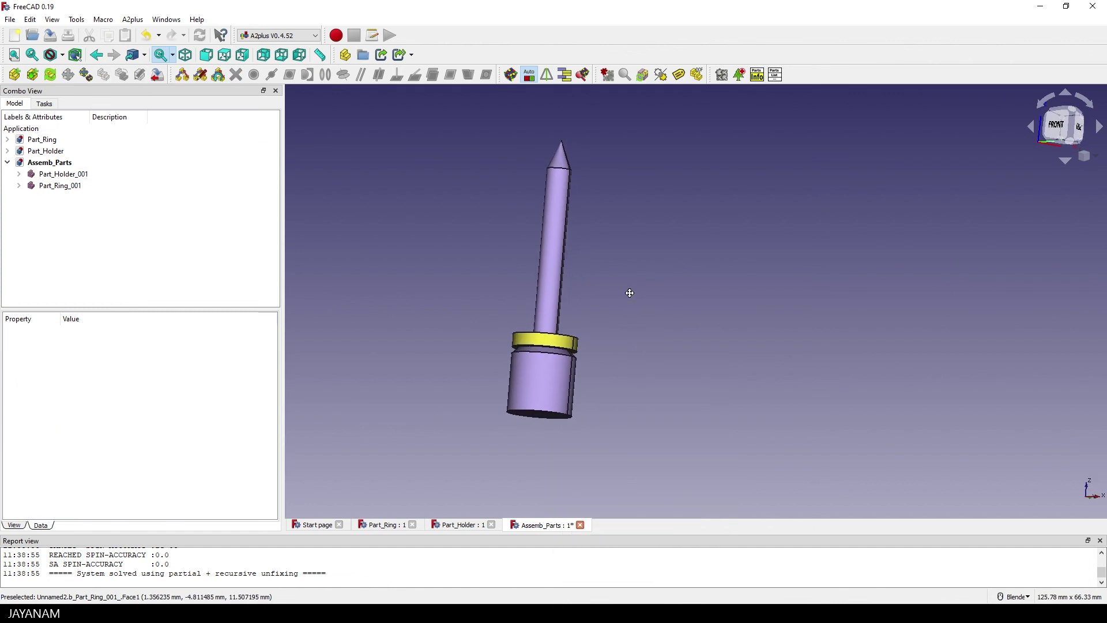